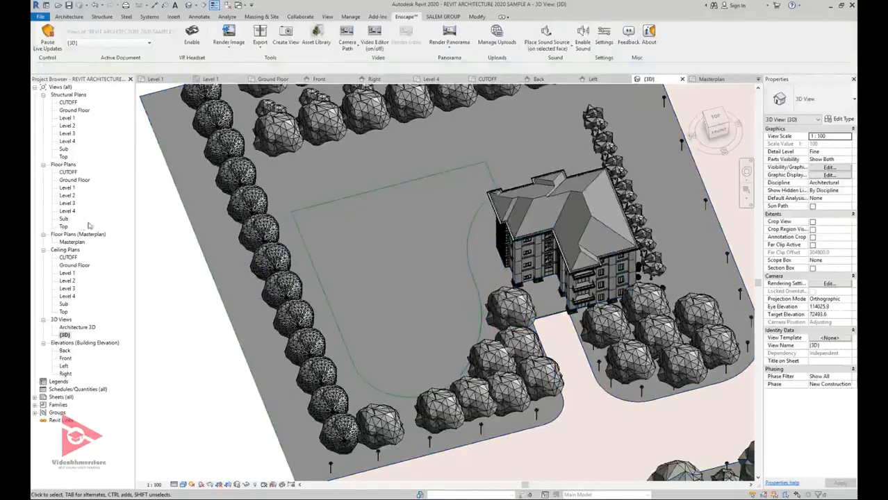
In the Masterplan floor plan, reshape the rounded lower end of the pool outline to an arc radius of about 17800 mm
double_click(75, 242)
scroll(423, 245, "up", 4)
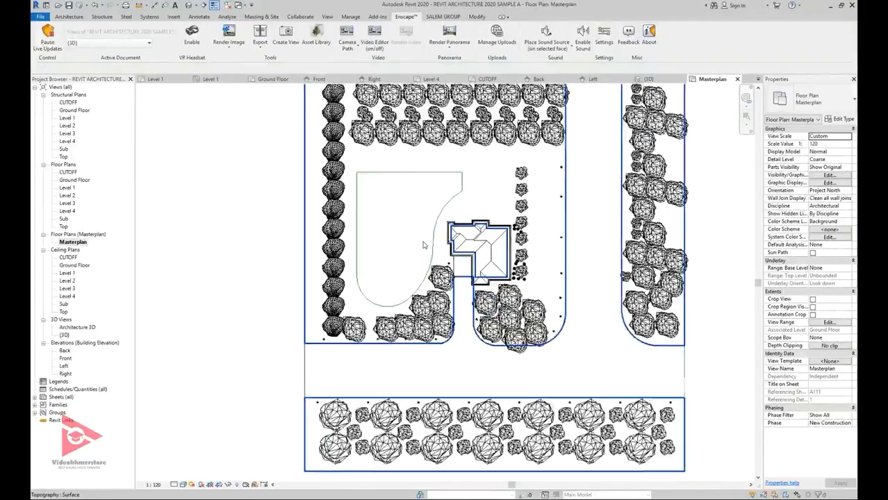
scroll(358, 243, "up", 1)
left_click(389, 385)
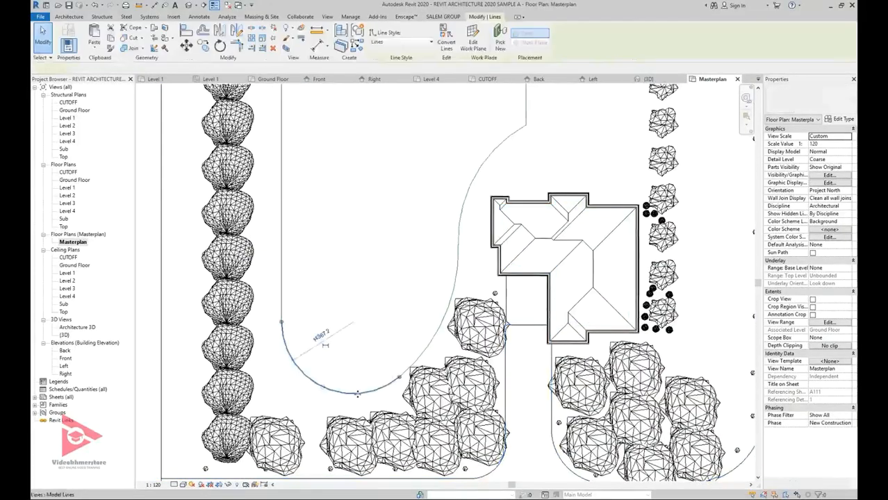
left_click_drag(325, 389, 337, 341)
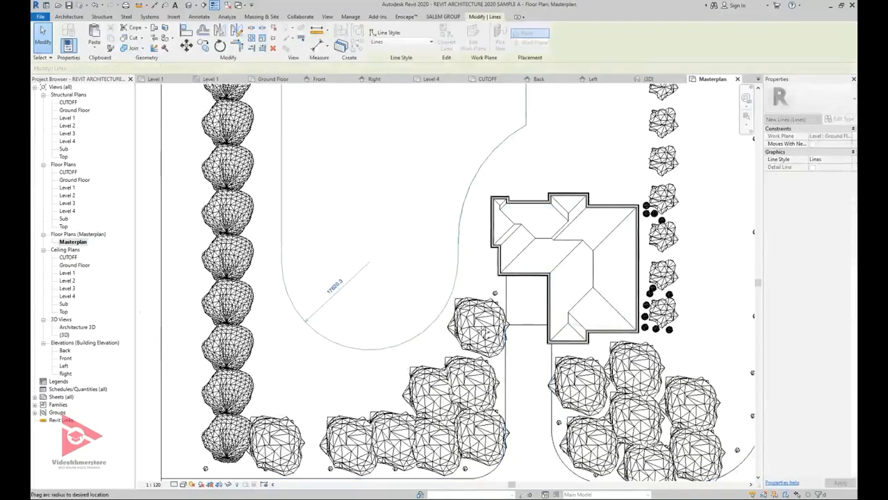
middle_click_drag(525, 323, 497, 378)
key("Escape")
middle_click_drag(509, 325, 529, 338)
middle_click_drag(471, 309, 457, 310)
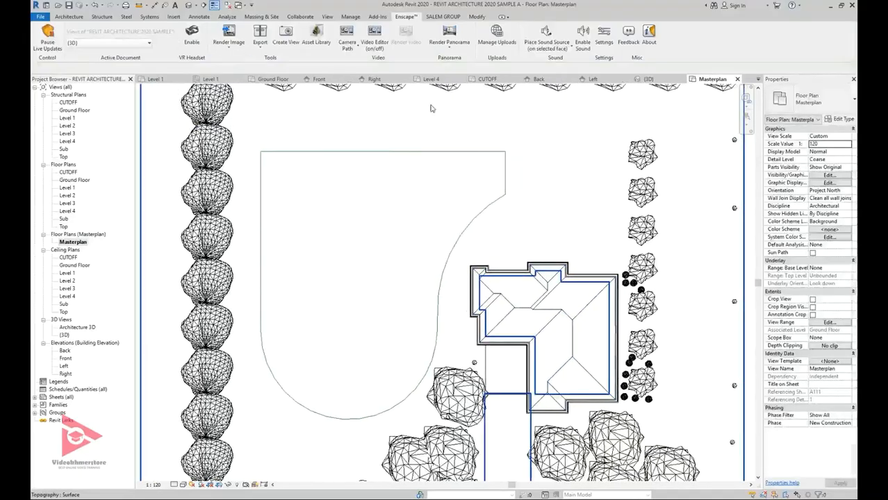
Start a building pad and trace its boundary along the straight upper edge and short right edge of the pool outline
left_click(69, 16)
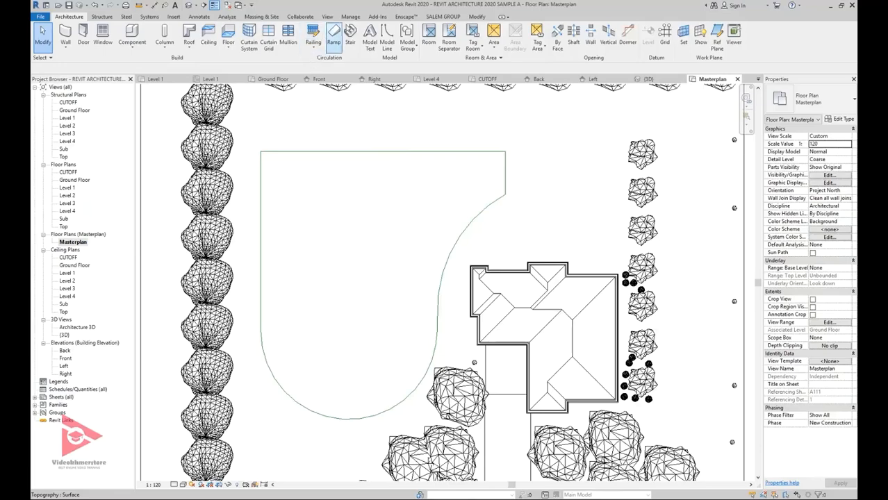
left_click(405, 16)
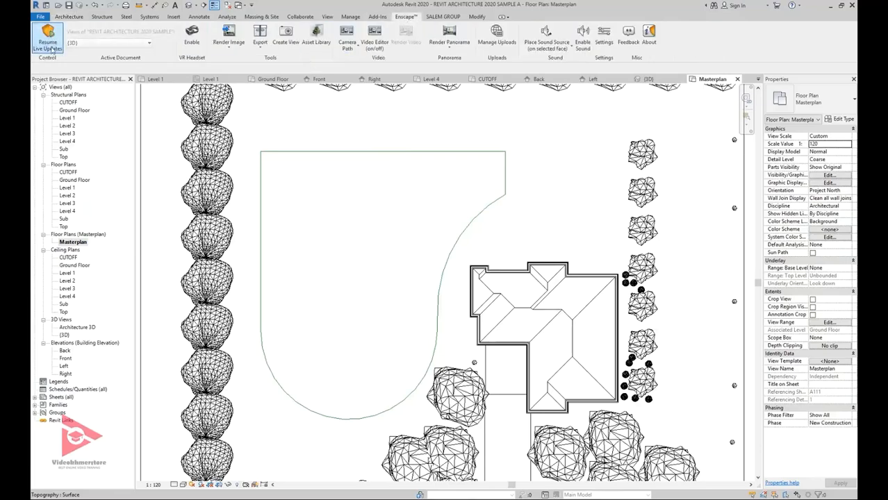
left_click(260, 16)
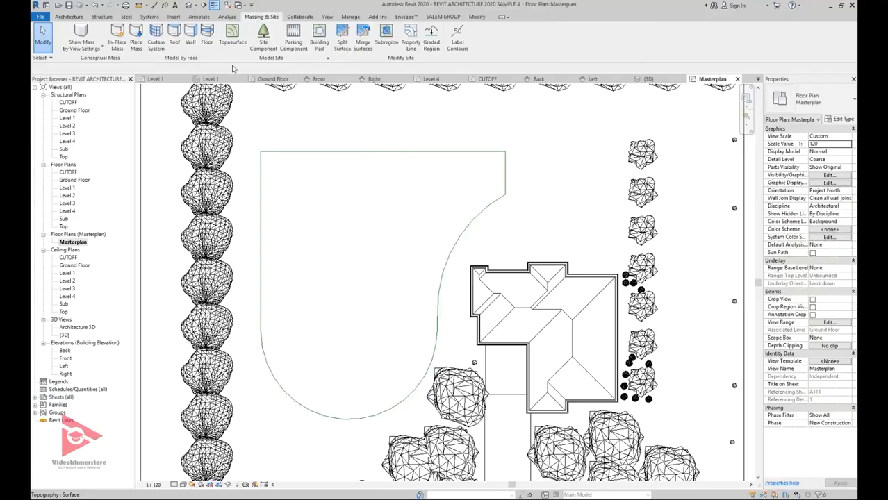
left_click(319, 43)
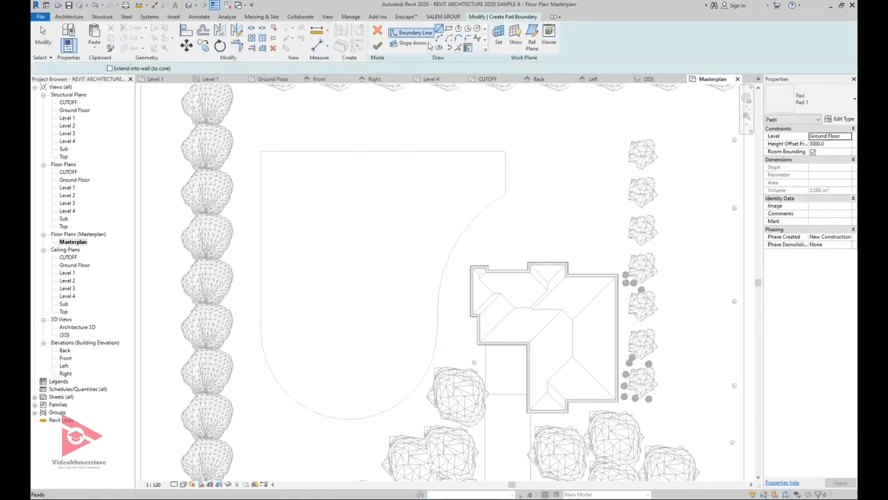
left_click(261, 150)
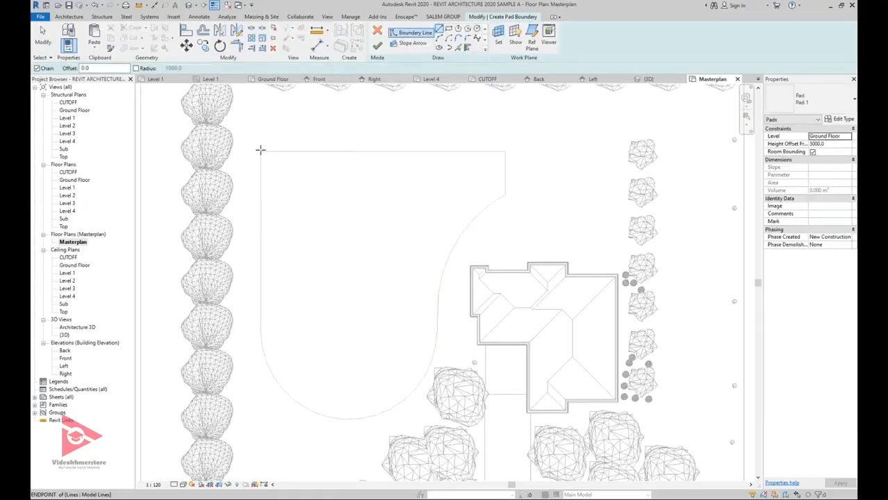
left_click(504, 151)
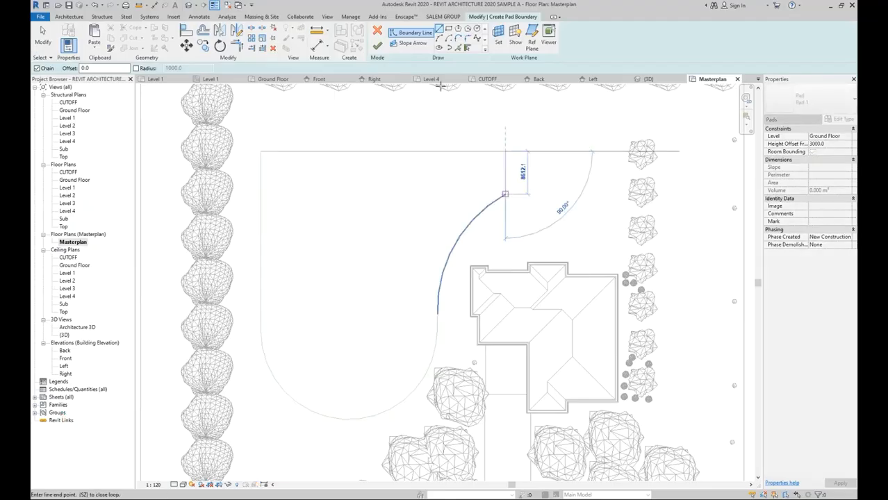
Trace the pad boundary's curved sections along the pool outline's inward side arc and rounded lower end using start-end-radius arcs
left_click(439, 38)
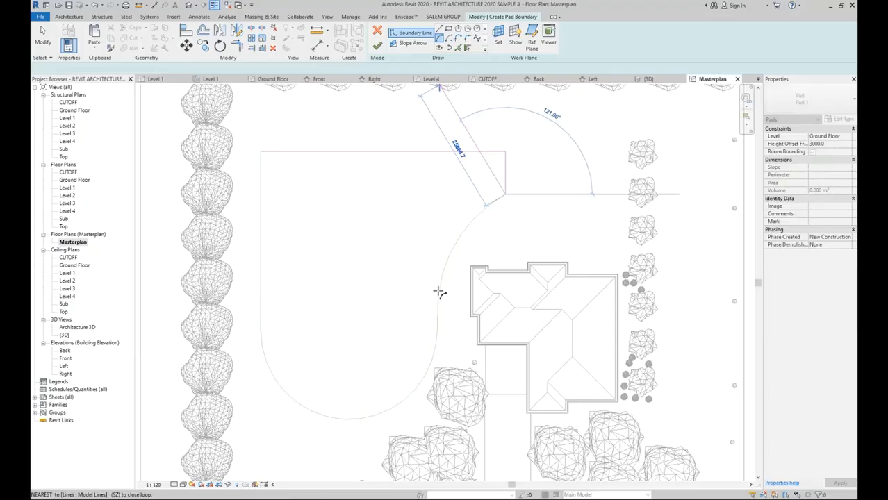
left_click(436, 312)
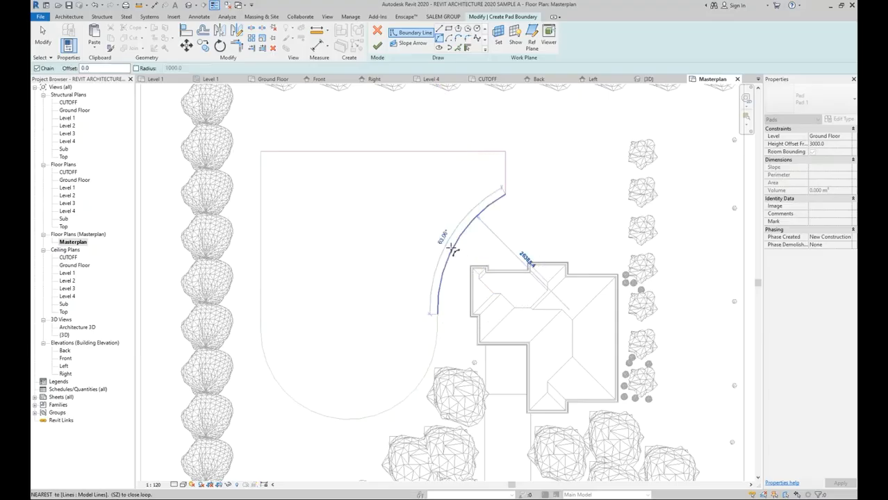
left_click(452, 250)
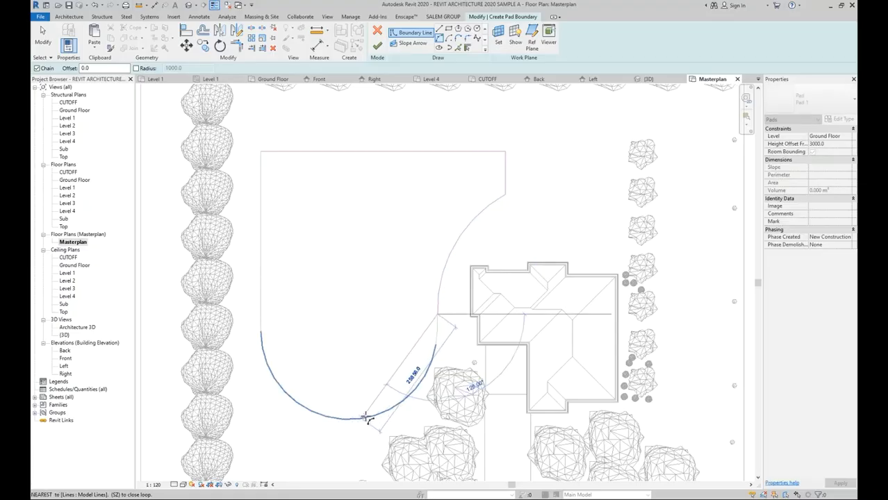
left_click(259, 334)
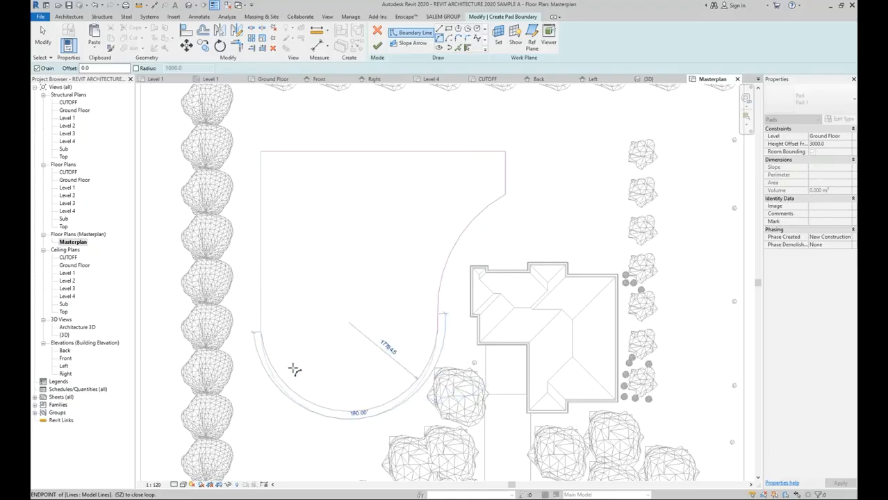
left_click(377, 418)
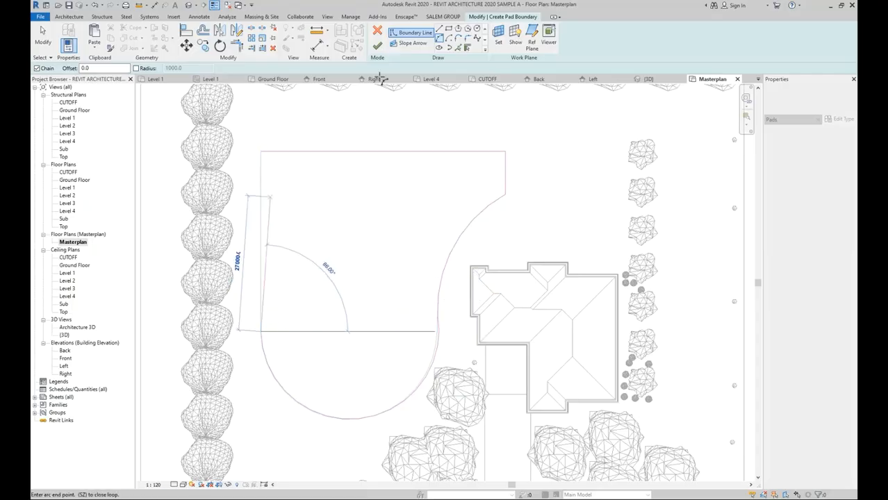
Close the pad boundary with the straight left edge, set its height offset to -1800, and finish the pad
key("Escape")
key("Escape")
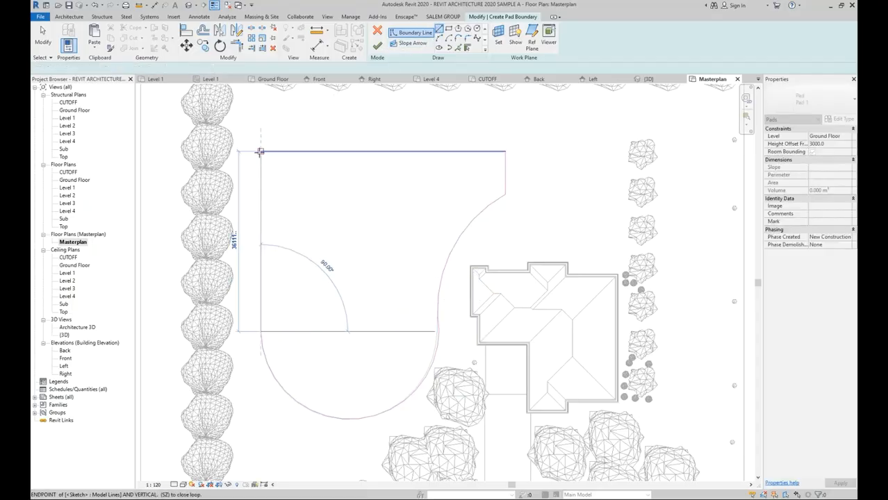
left_click(348, 122)
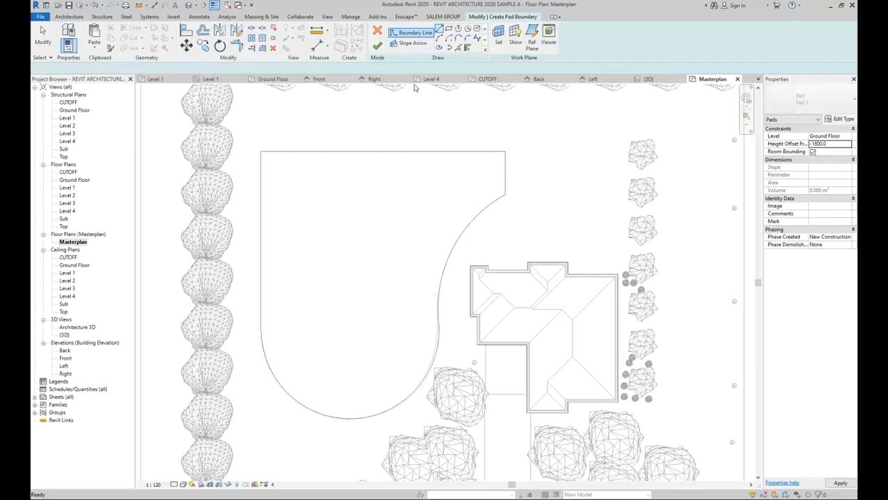
left_click(378, 47)
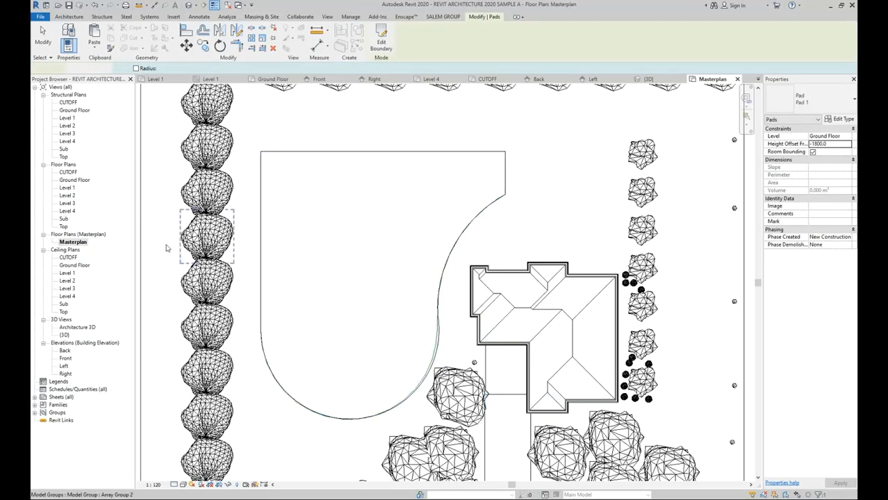
Examine the pool pad's recess in the site from several angles in the {3D} view
double_click(64, 334)
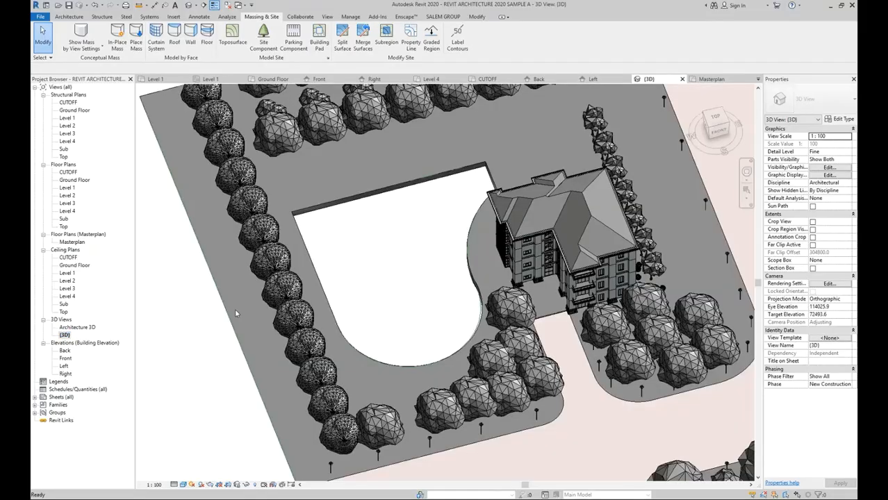
middle_click_drag(438, 263, 416, 232, "shift")
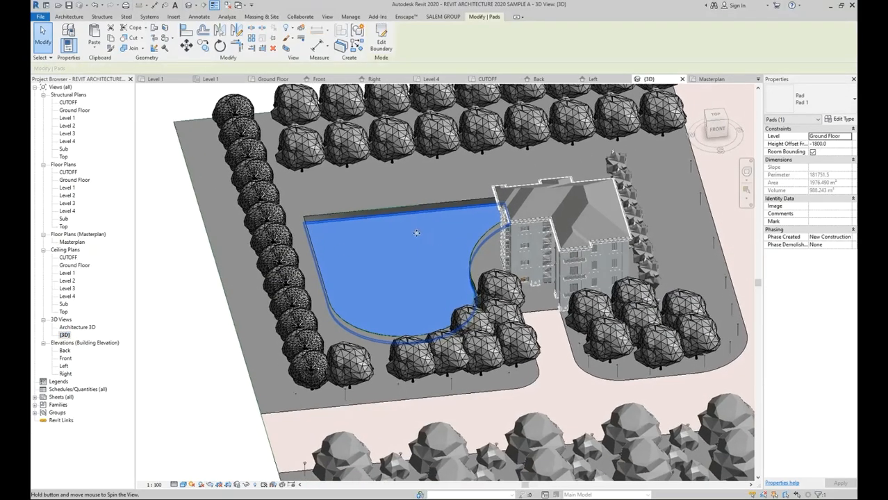
left_click(174, 316)
middle_click_drag(191, 316, 258, 322, "shift")
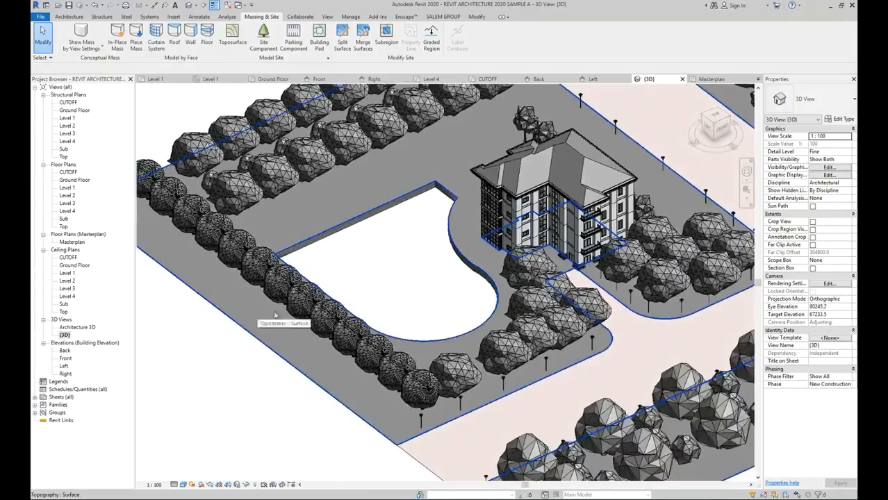
middle_click_drag(461, 320, 329, 241, "shift")
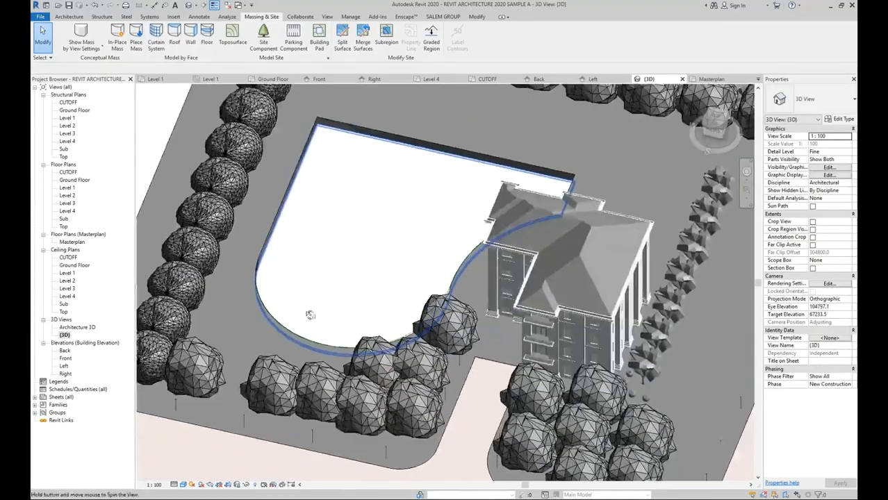
left_click(311, 195)
mouse_move(406, 178)
middle_mouse_down("shift")
mouse_move(422, 185)
mouse_move(393, 177)
middle_mouse_up("shift")
key("Escape")
scroll(369, 193, "up", 5)
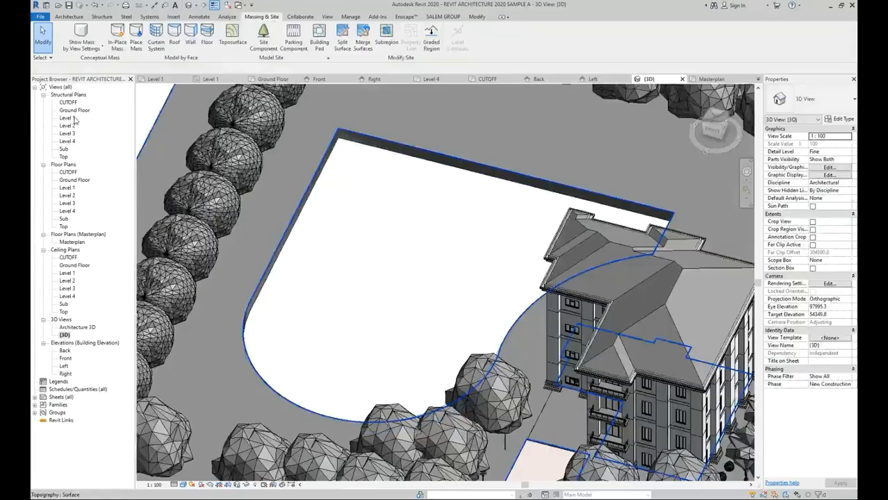
Start a wall in the Masterplan floor plan with the basic wall type IN Wall 100
double_click(75, 179)
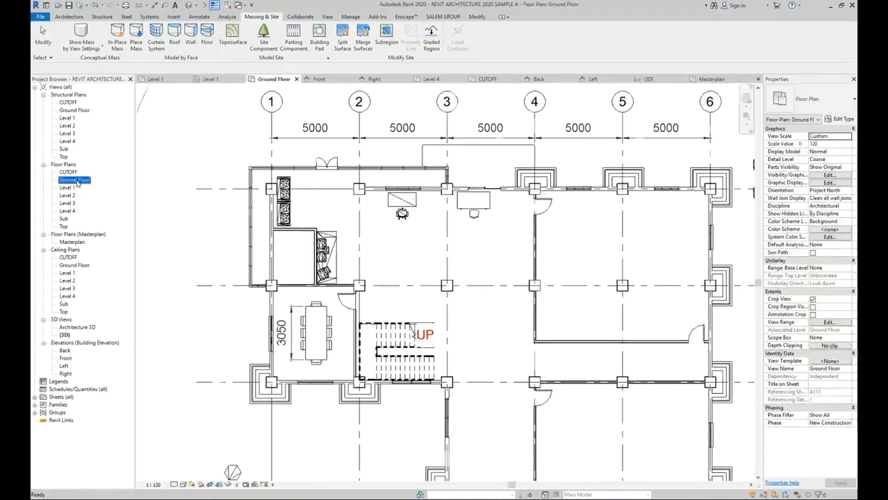
double_click(72, 241)
scroll(300, 253, "up", 3)
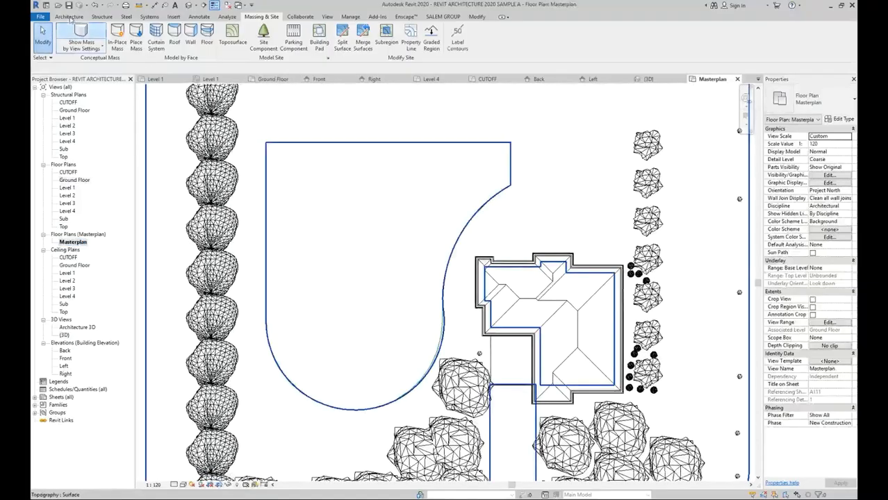
left_click(68, 17)
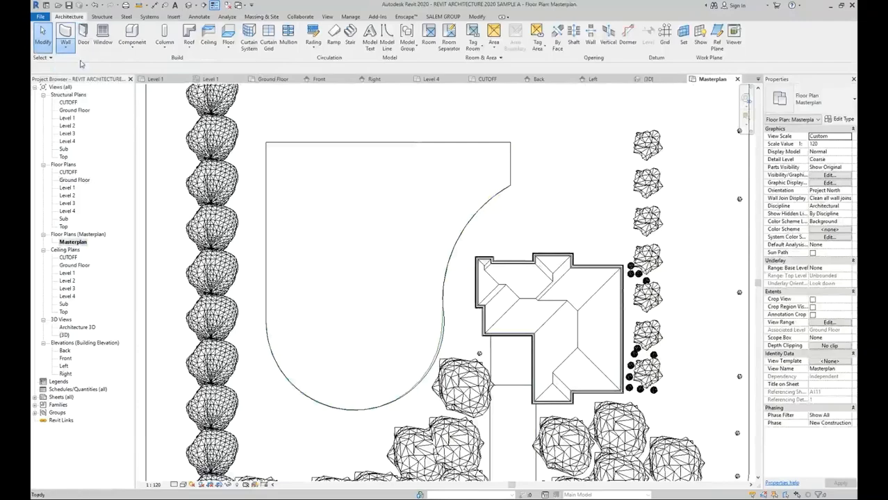
left_click(65, 36)
left_click(816, 103)
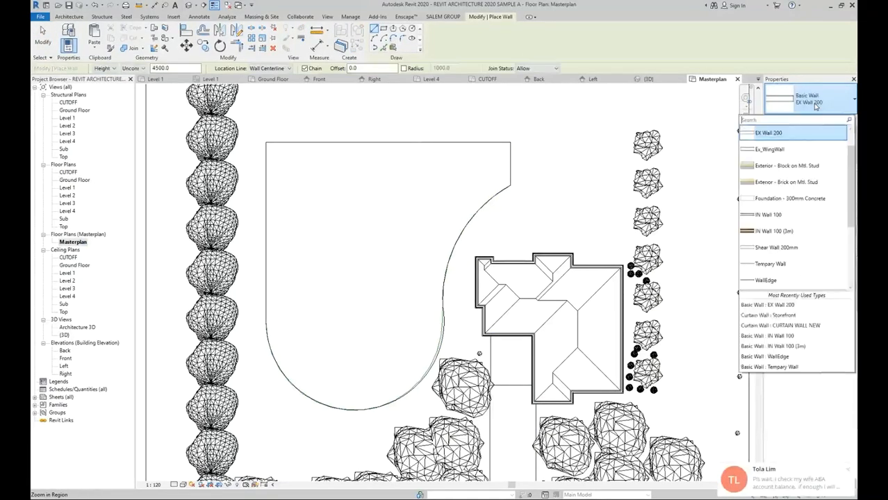
left_click(847, 469)
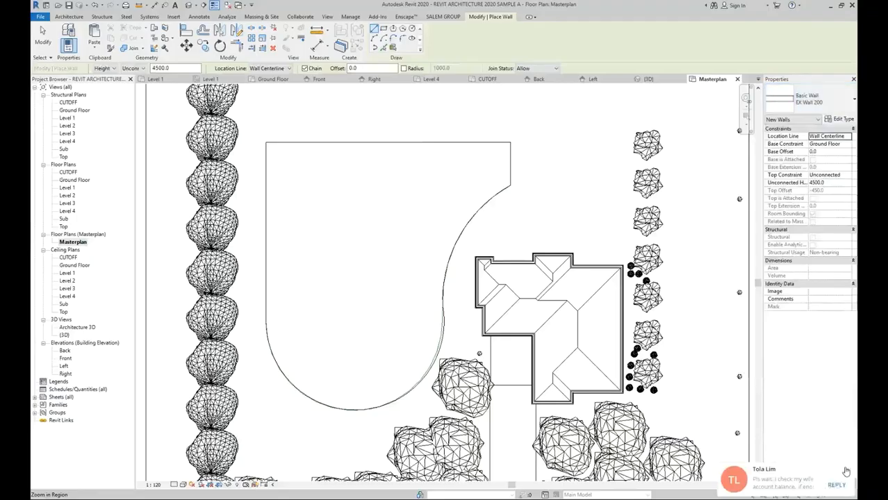
left_click(788, 100)
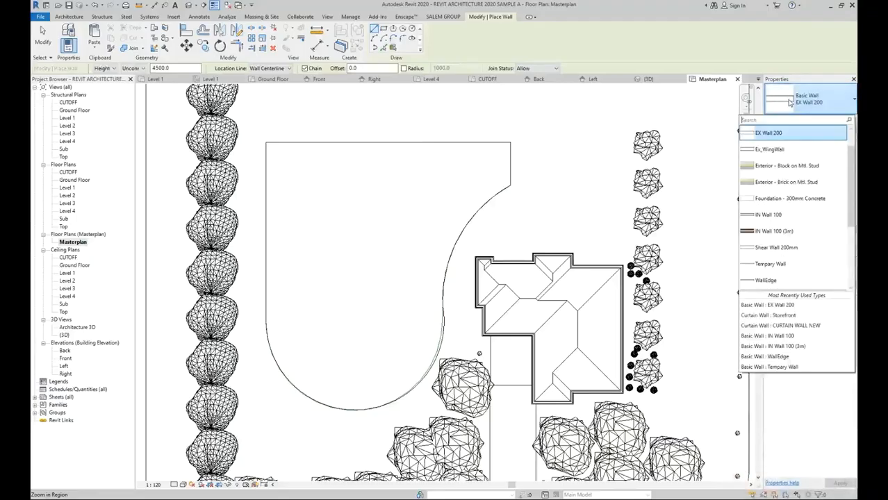
left_click(804, 219)
Duplicate the IN Wall 100 type under the name Wall Pool
left_click(842, 121)
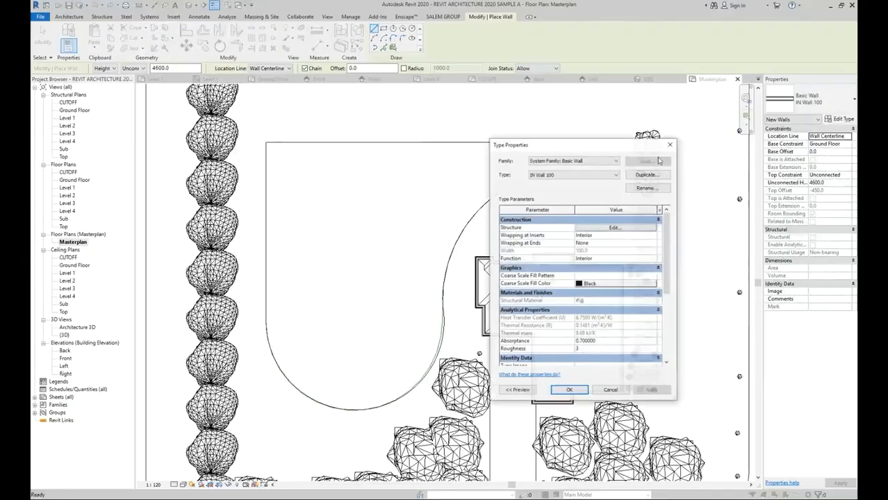
left_click(645, 174)
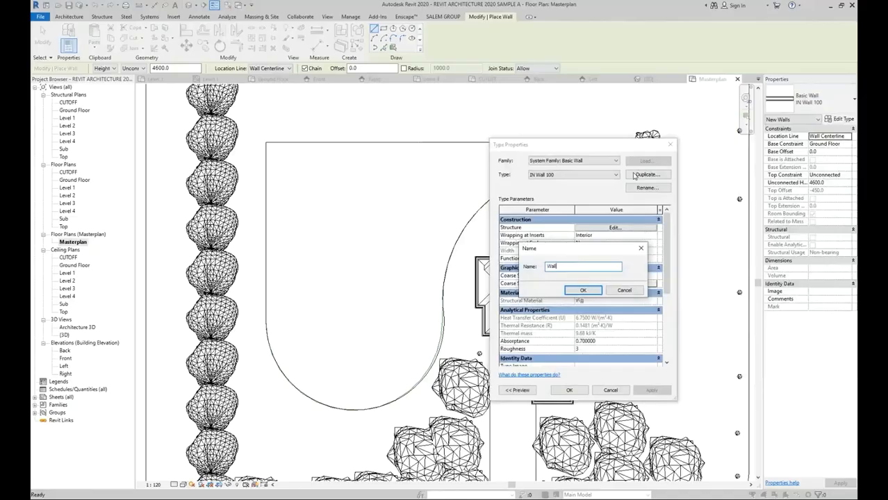
key("Return")
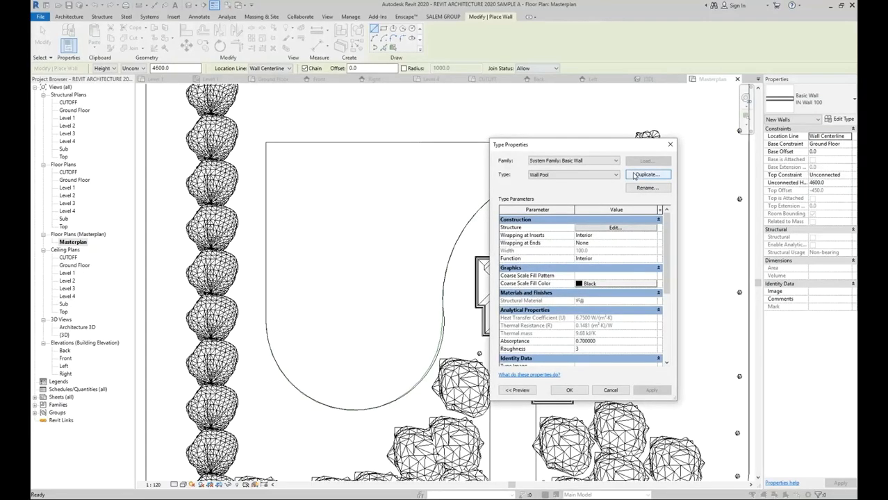
Assign a dark grey project material to the Structure [1] layer of the Wall Pool type and apply the type
left_click(611, 228)
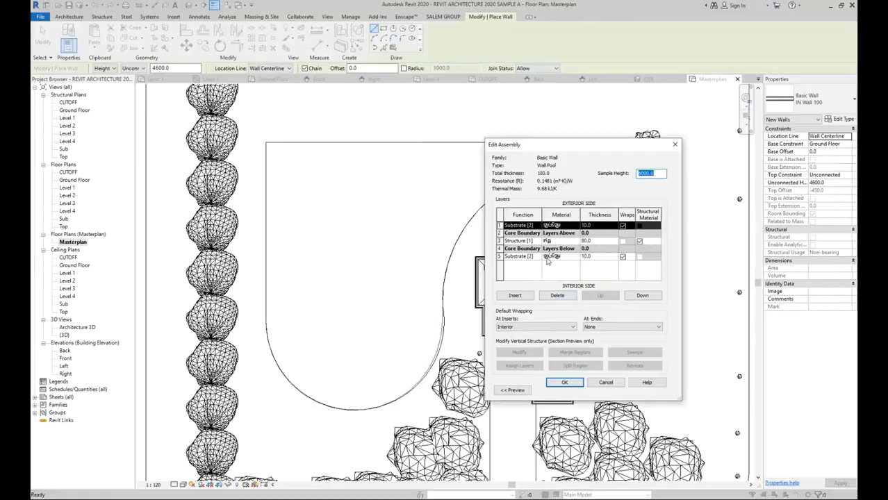
left_click(566, 257)
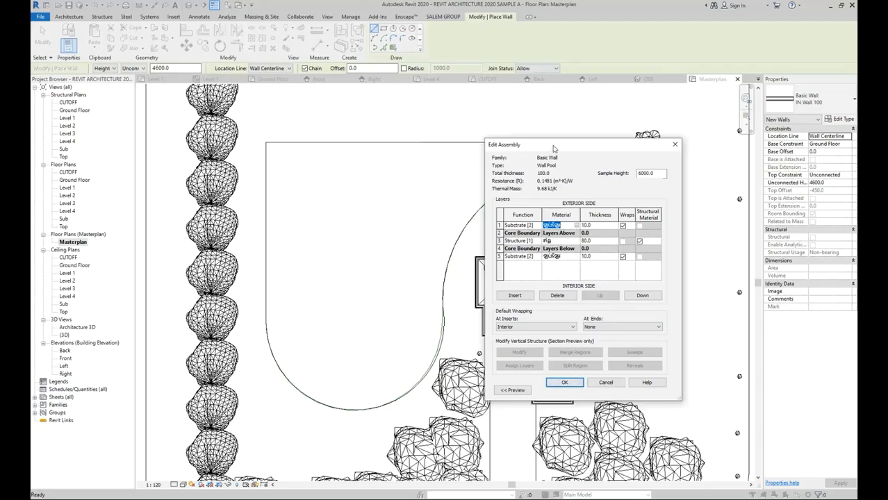
left_click_drag(554, 148, 566, 148)
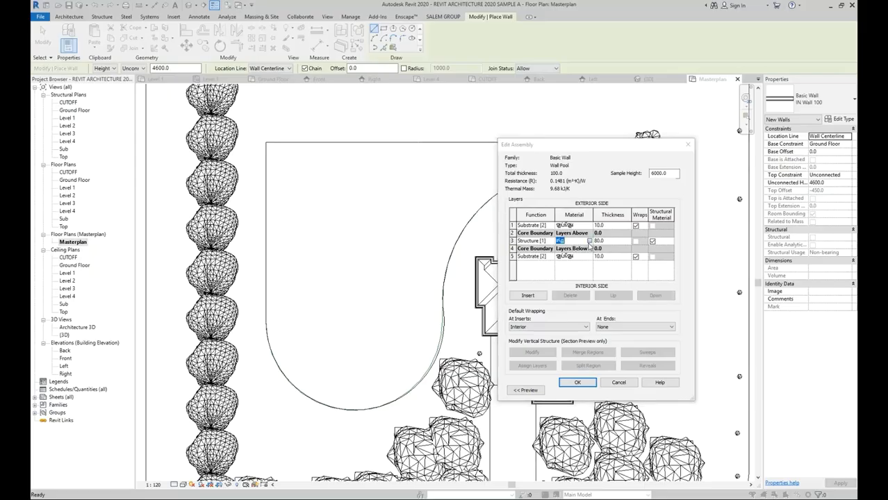
left_click(589, 241)
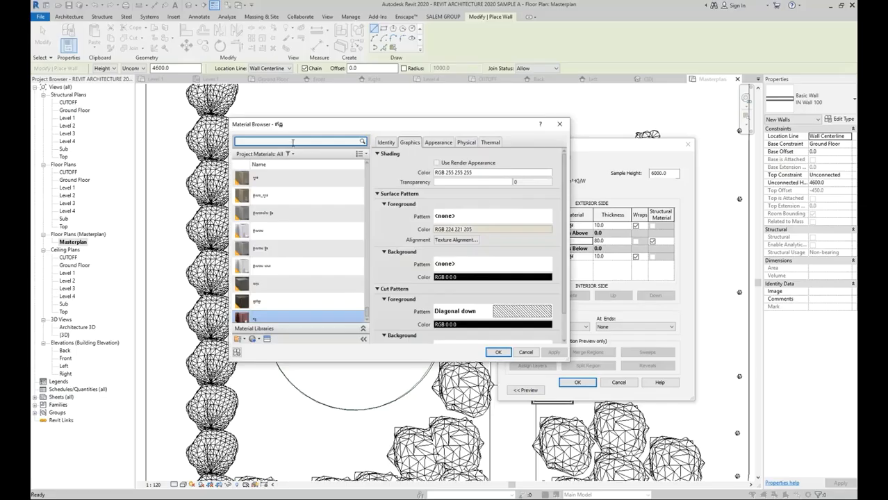
double_click(273, 283)
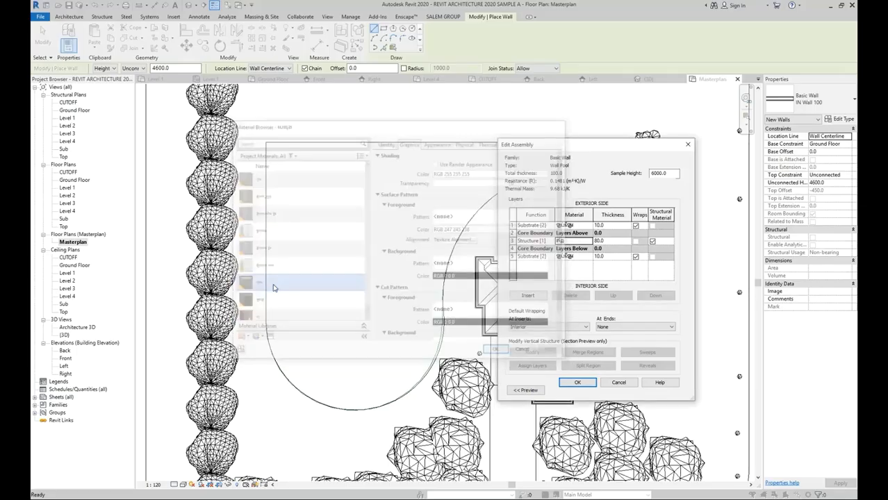
left_click(577, 383)
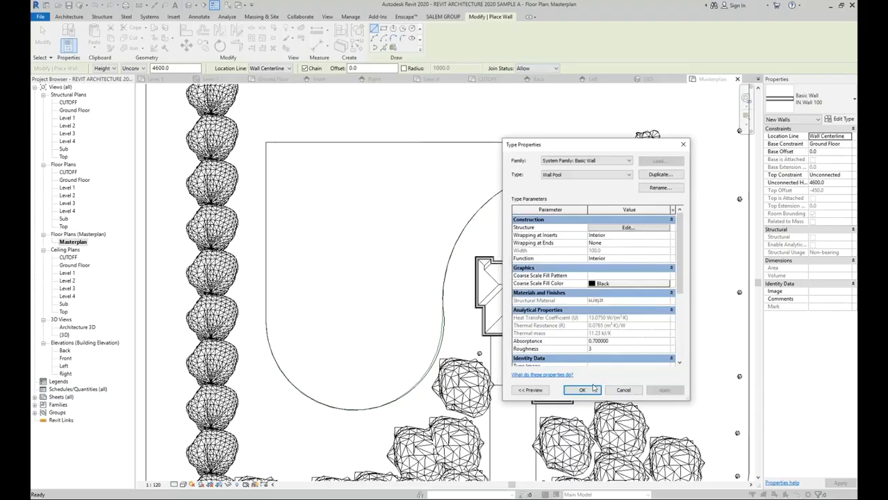
left_click(589, 393)
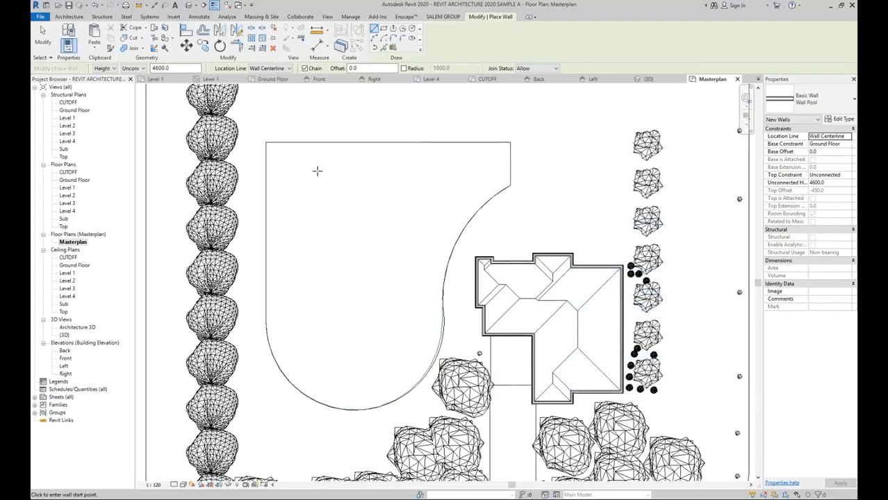
left_click(266, 143)
key("Escape")
key("Escape")
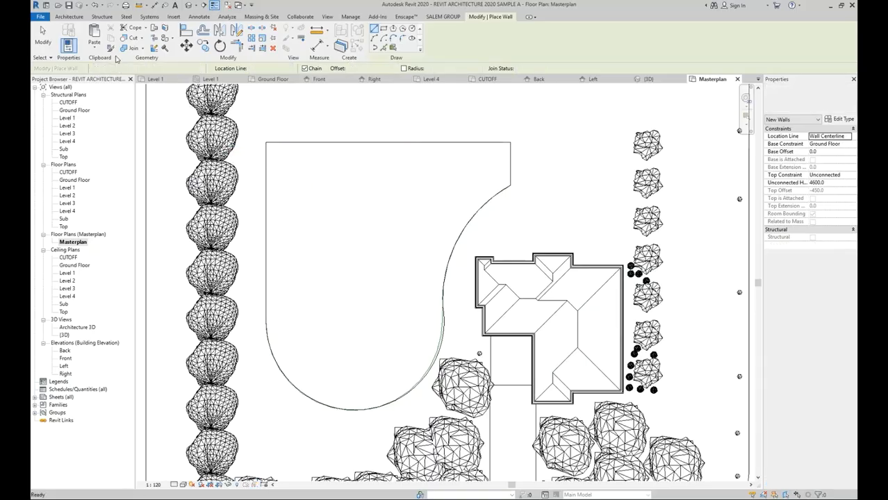
Set the new wall to an unconnected Depth of 1800 with its location line at Finish Face: Interior
left_click(106, 68)
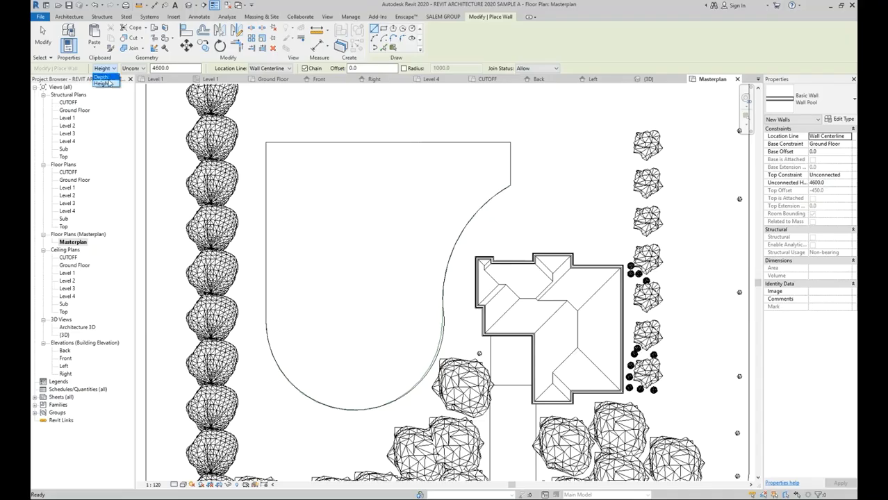
left_click(102, 77)
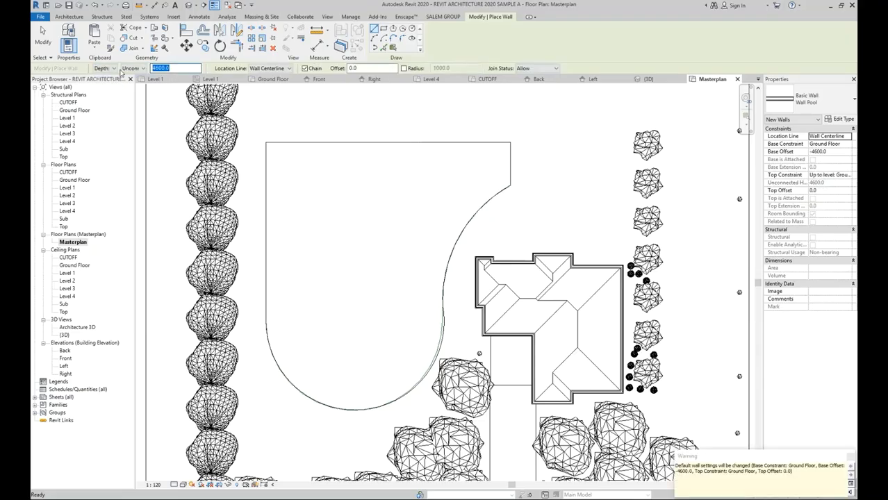
type("1800")
key("Return")
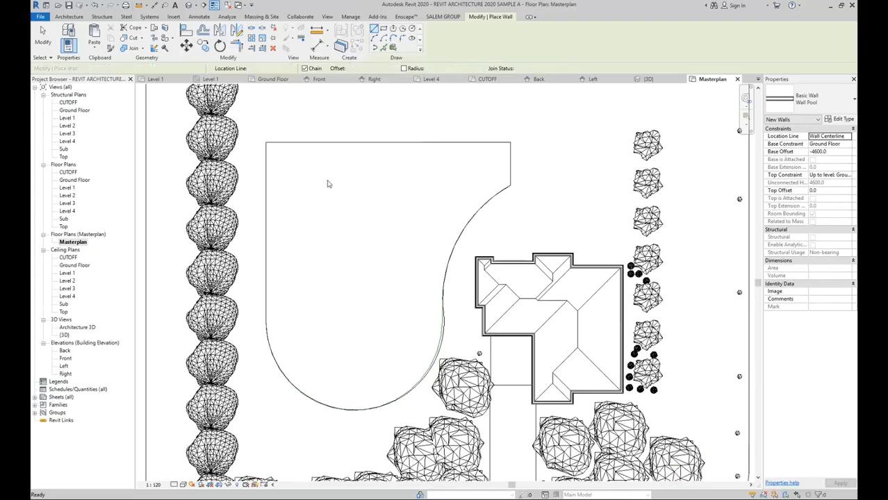
scroll(261, 129, "up", 5)
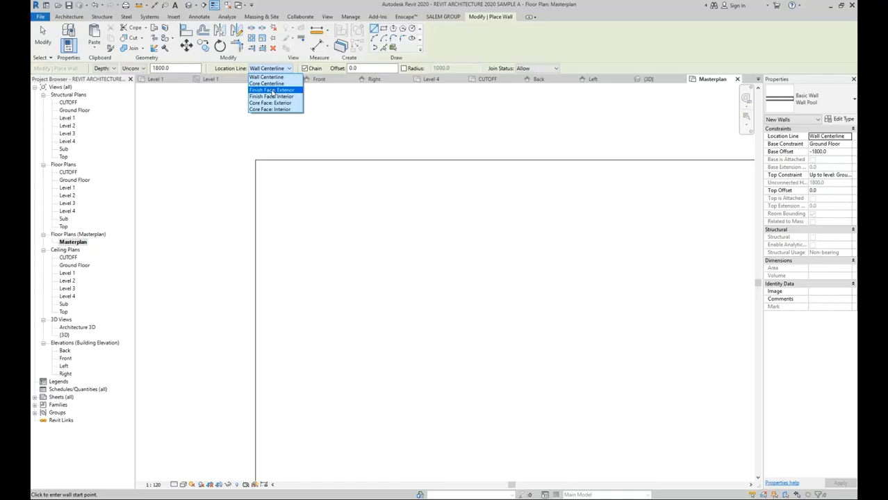
left_click(272, 96)
Draw straight pool walls along the pad's long upper edge and down its short right edge in the plan
left_click(255, 160)
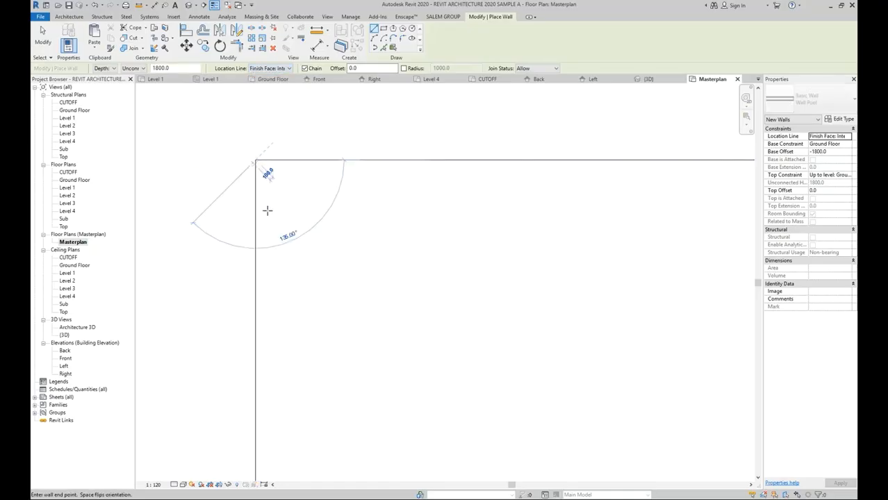
scroll(297, 154, "down", 4)
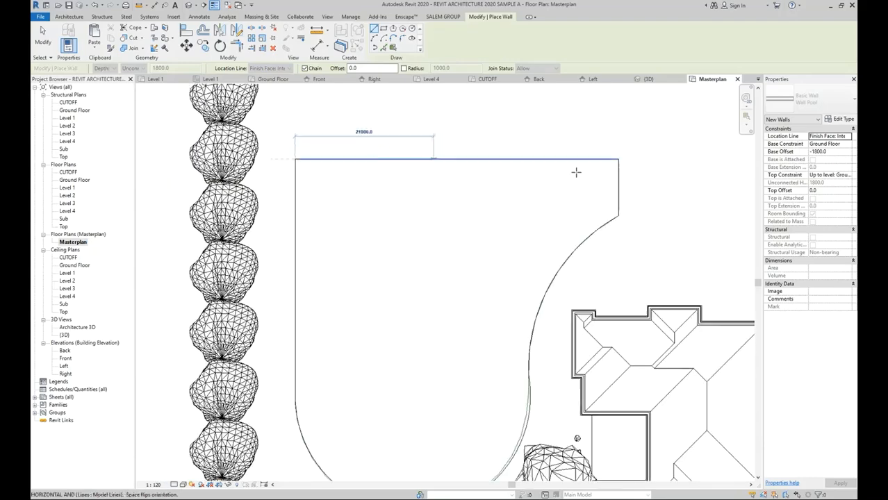
middle_click_drag(576, 172, 543, 171)
scroll(573, 153, "up", 2)
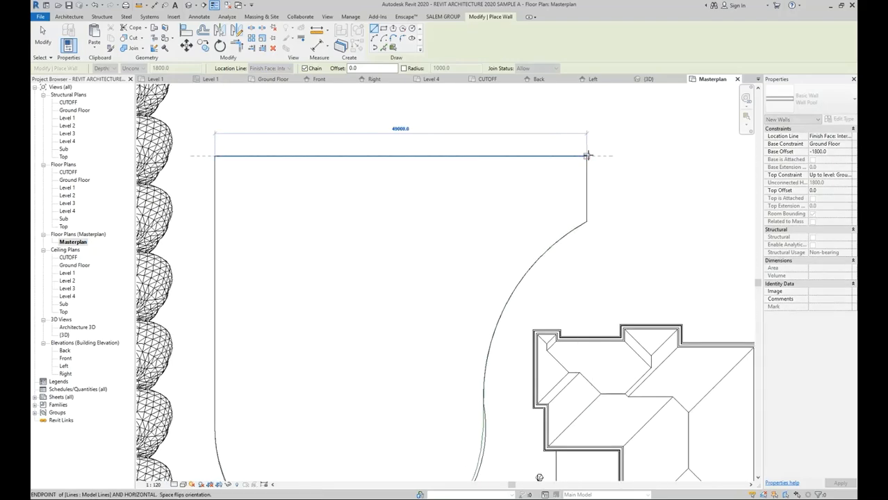
left_click(587, 155)
left_click(587, 223)
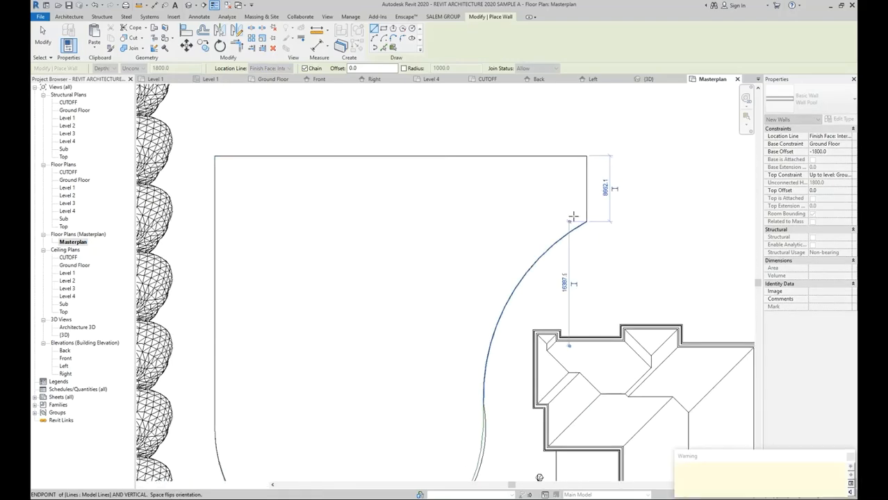
Trace the pad's concave right edge with an arc wall from the end of the short straight wall
left_click(376, 41)
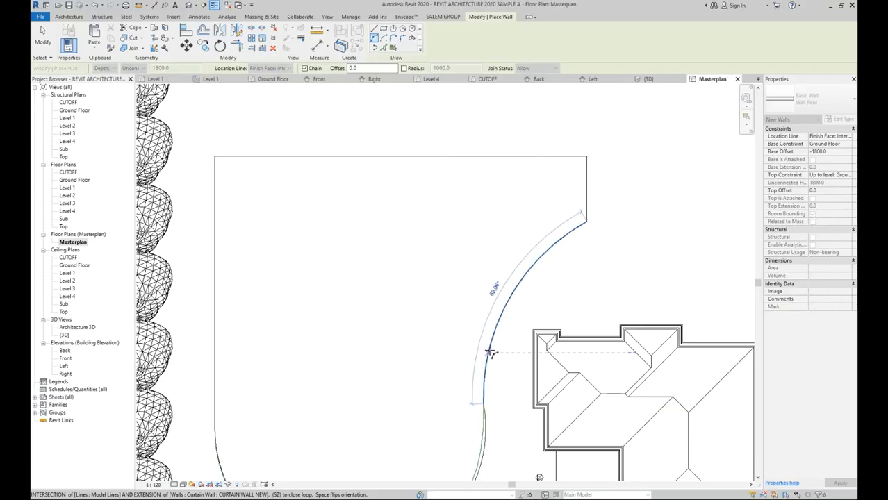
scroll(503, 312, "up", 4)
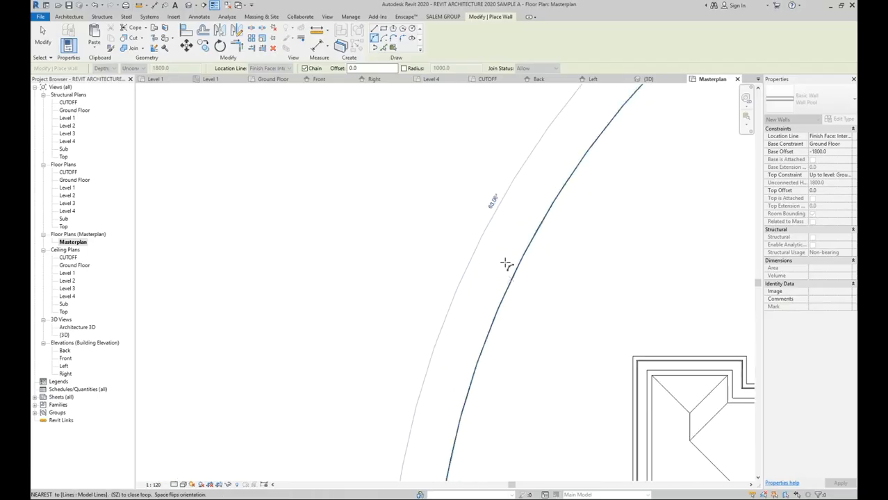
left_click(505, 263)
scroll(444, 167, "down", 5)
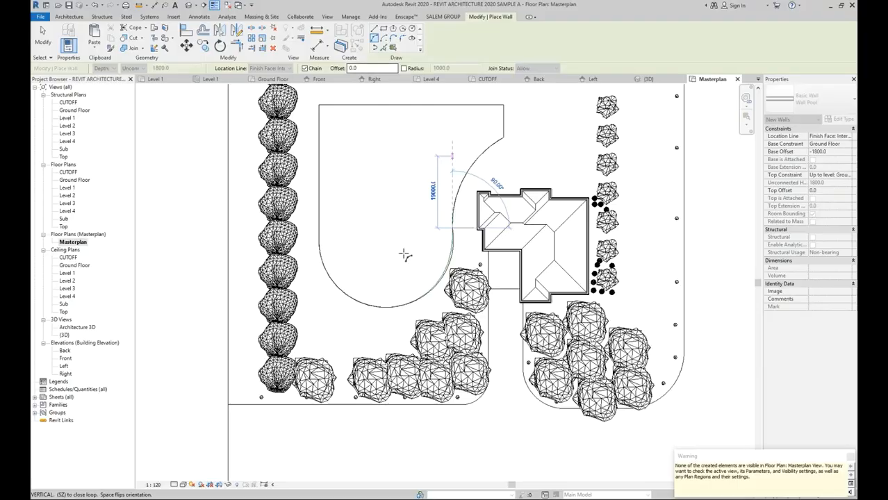
Complete the pool outline with an arc wall around the rounded lower end and a straight wall along the left edge
left_click(319, 247)
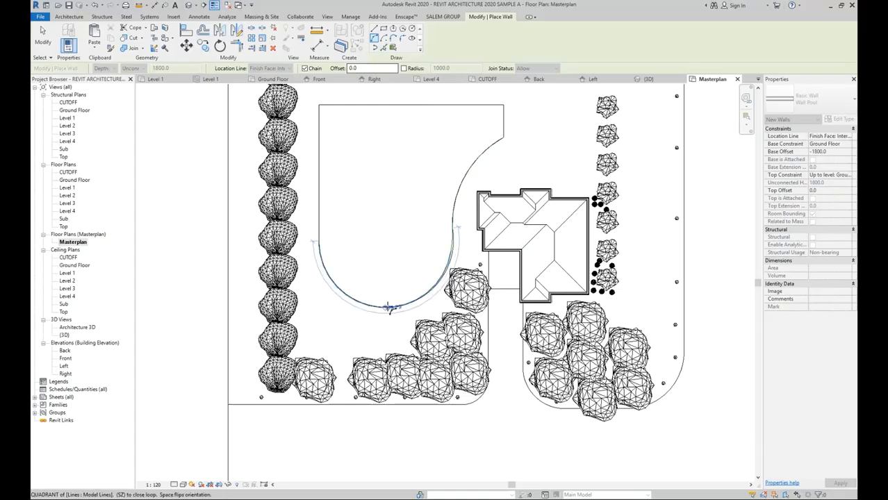
left_click(351, 131)
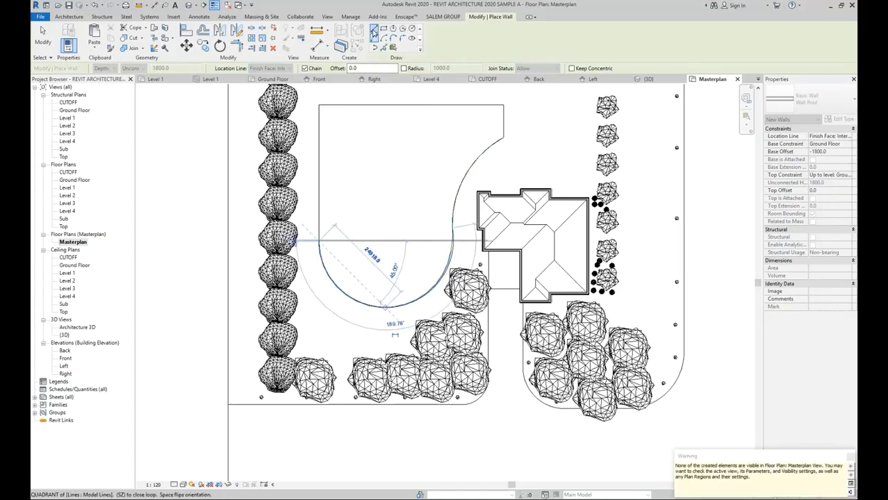
key("Escape")
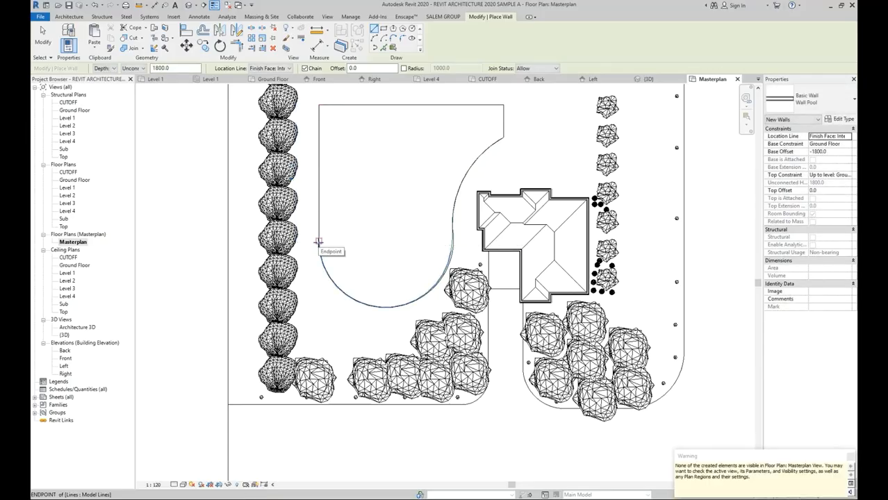
left_click(42, 38)
In the {3D} view, flip the pool's long straight wall and the adjoining left wall to the inside of the recess
left_click(64, 335)
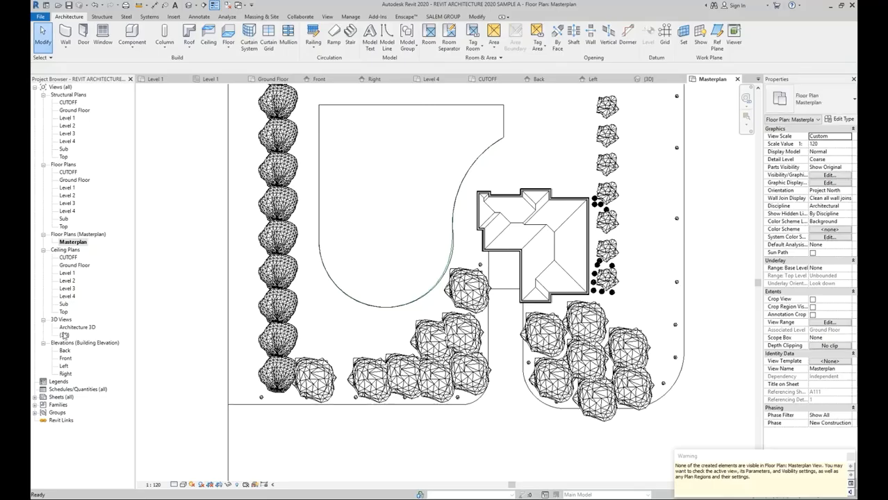
double_click(64, 335)
scroll(478, 331, "down", 3)
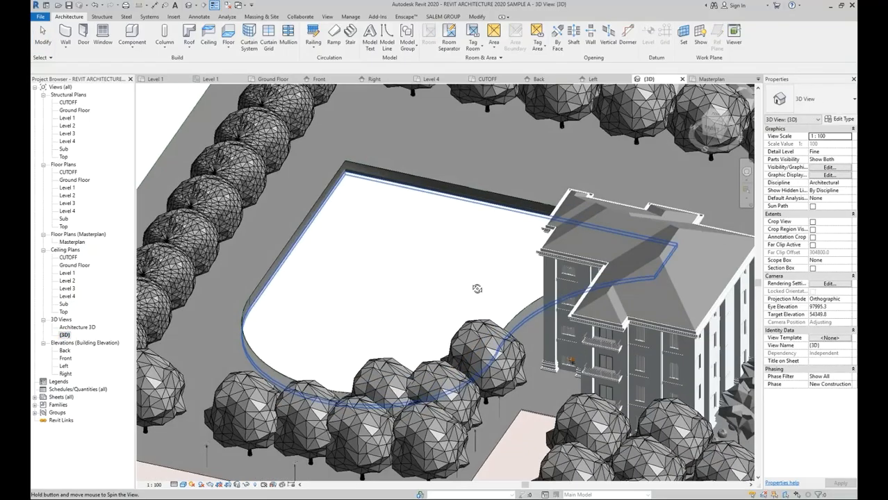
scroll(352, 148, "up", 8)
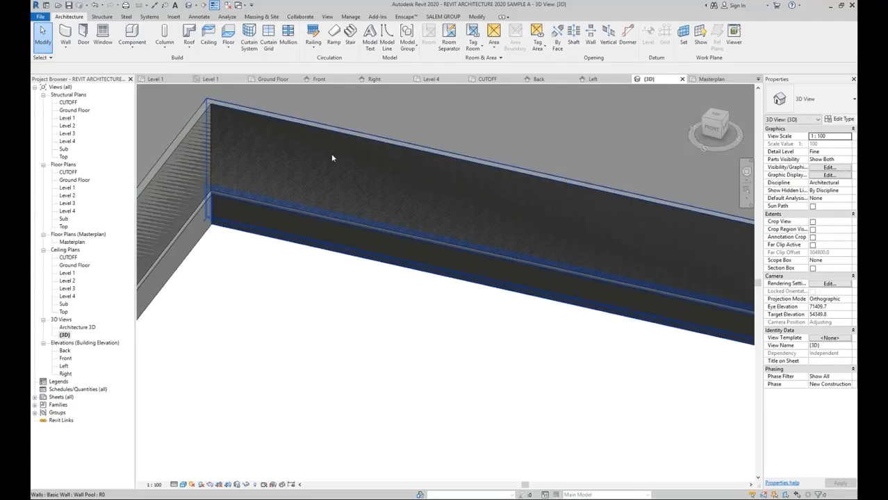
left_click(331, 153)
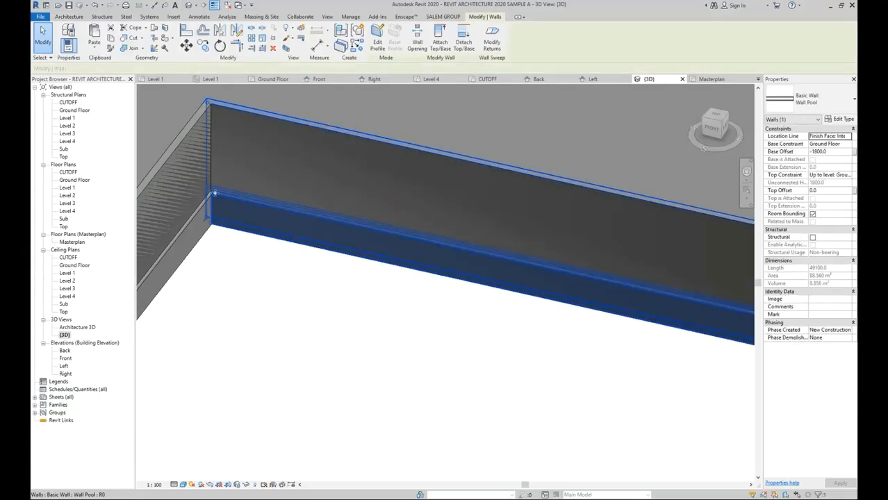
left_click(184, 202)
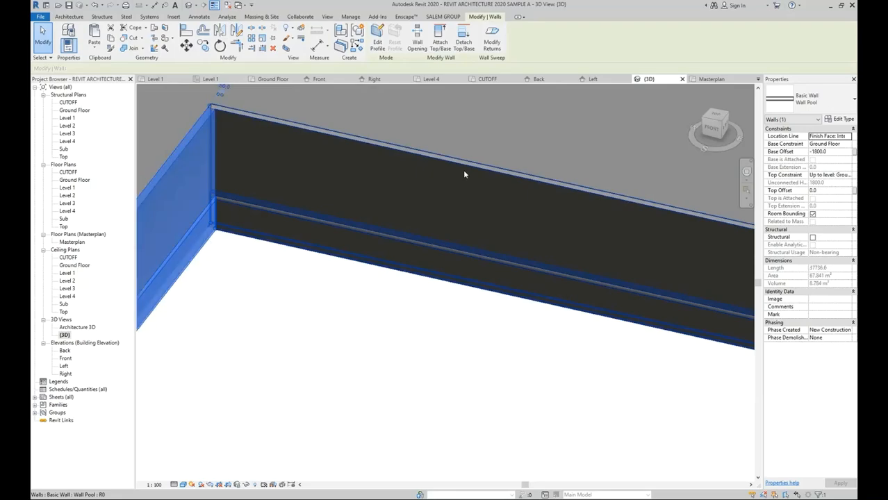
Flip the short straight pool wall beside the concave curve to the inside of the recess
scroll(509, 296, "up", 5)
scroll(623, 248, "down", 3)
middle_click_drag(545, 317, 300, 471)
scroll(561, 229, "up", 5)
left_click(583, 156)
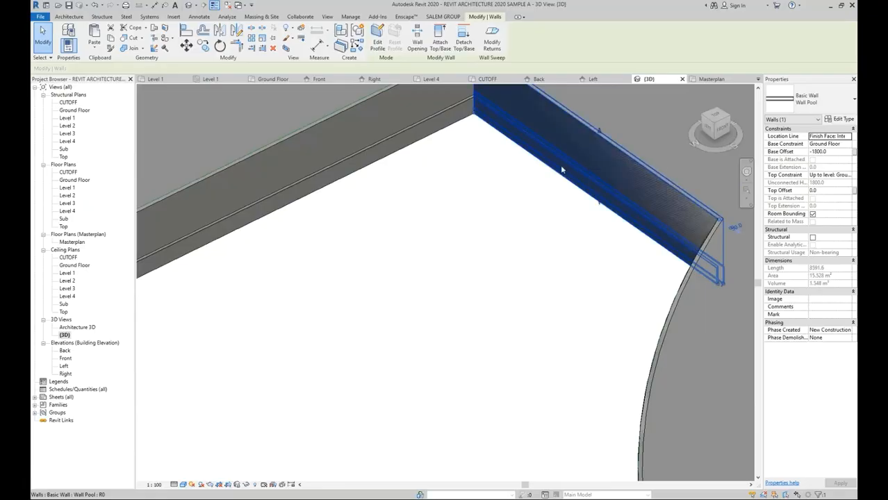
middle_click_drag(510, 267, 144, 355, "shift")
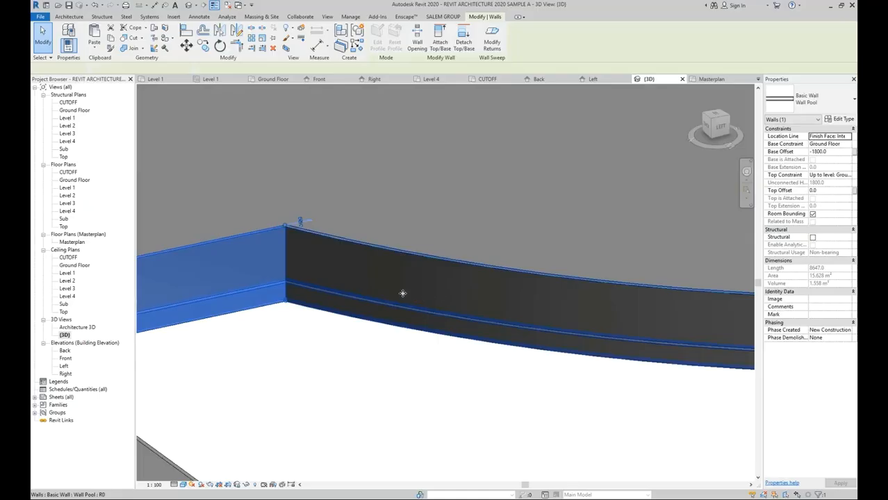
Flip the arc wall around the pool's rounded end to the inside of the recess
scroll(400, 293, "down", 2)
middle_click_drag(669, 318, 611, 333)
middle_click_drag(487, 334, 175, 405)
middle_click_drag(525, 299, 451, 427)
left_click(443, 211)
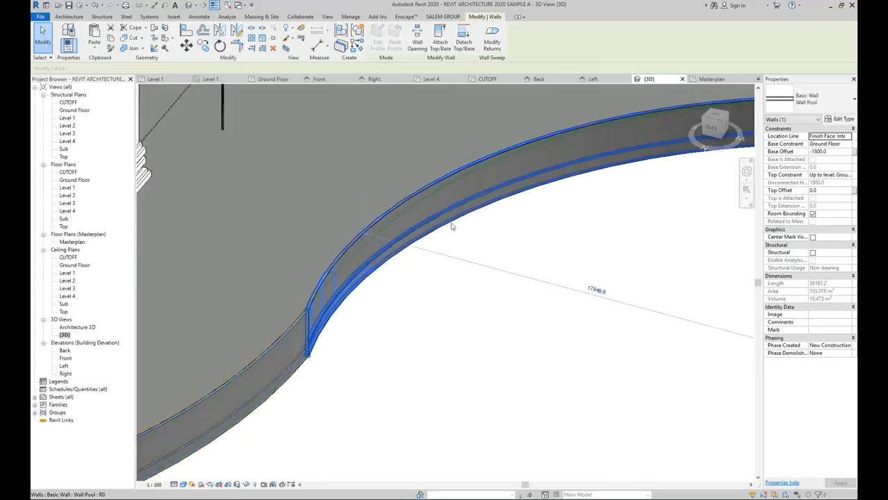
key("space")
scroll(466, 274, "down", 2)
middle_click_drag(655, 278, 421, 301)
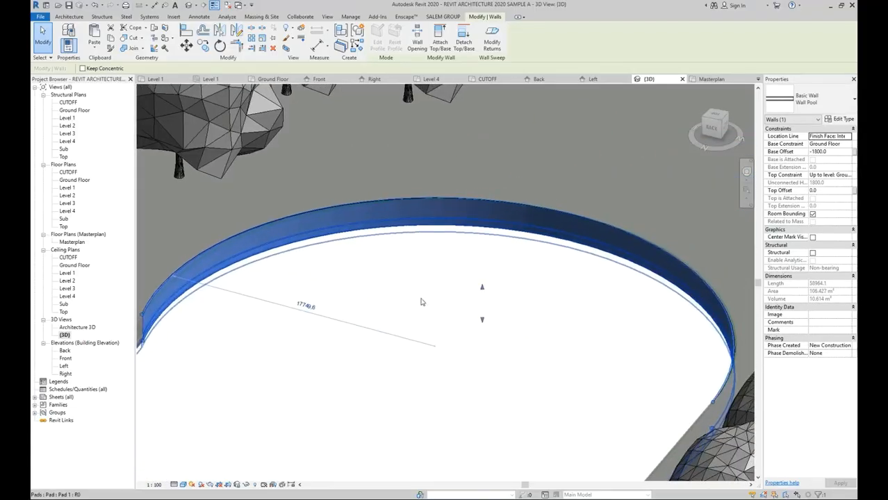
key("Escape")
From the pool's long straight wall, open the Wall Pool layer structure and create a material named Pool Tile for the exterior substrate layer
middle_click_drag(495, 303, 388, 253, "shift")
scroll(366, 231, "up", 2)
scroll(371, 220, "down", 2)
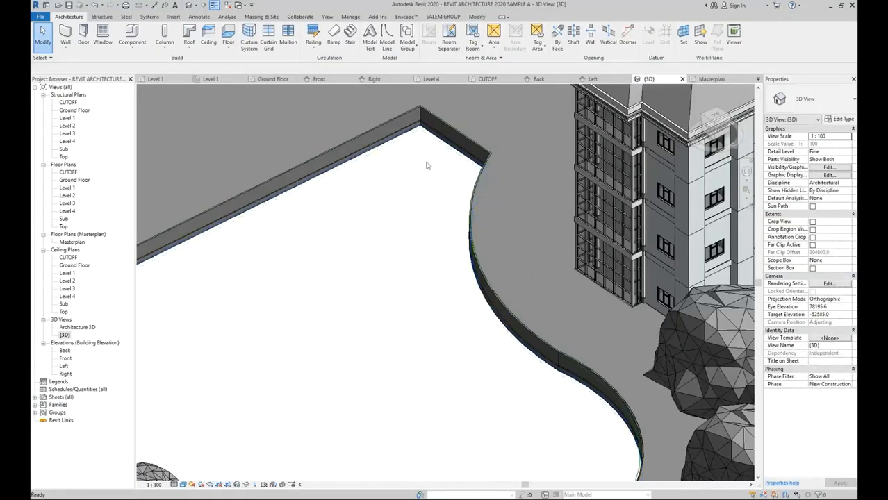
left_click(390, 130)
left_click(842, 120)
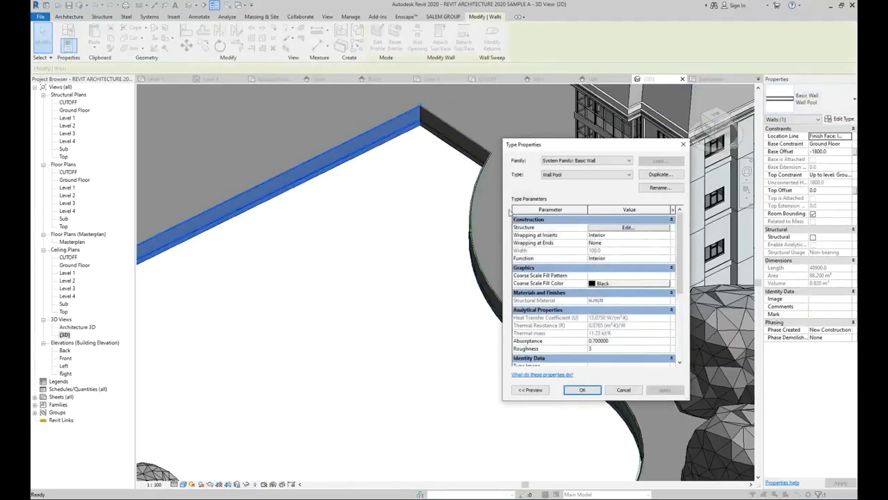
left_click(609, 228)
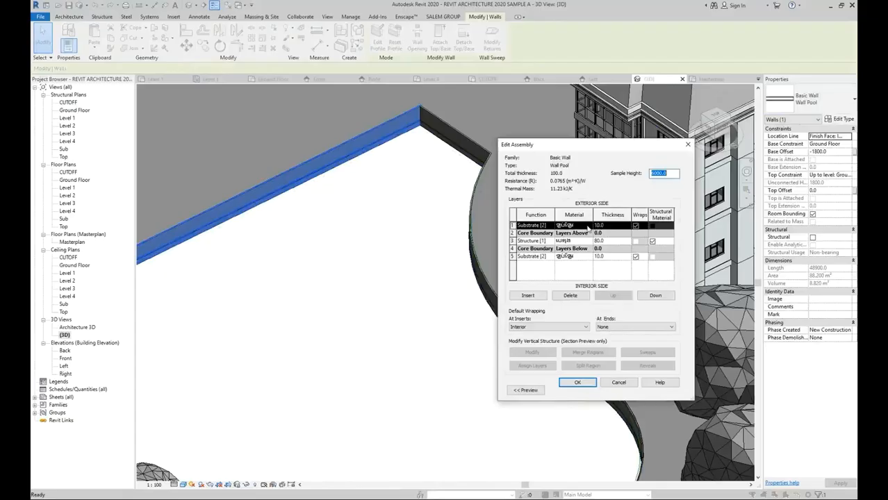
left_click(589, 226)
left_click(588, 226)
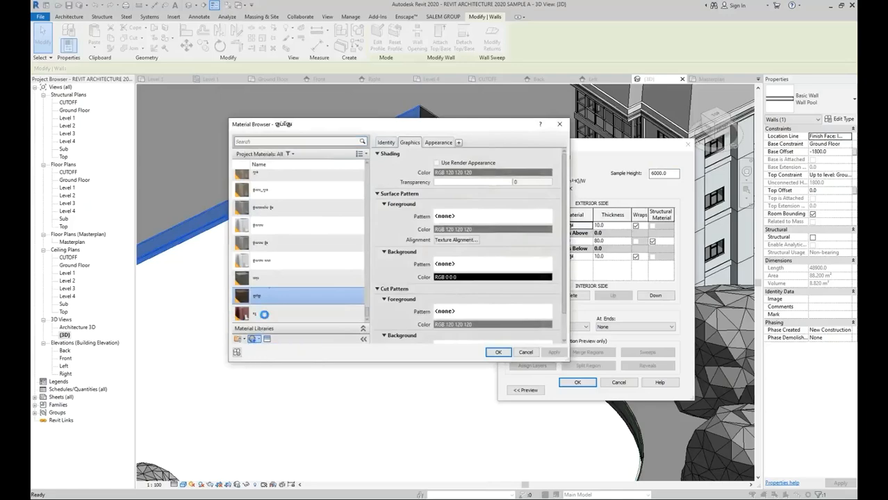
right_click(277, 247)
left_click(297, 269)
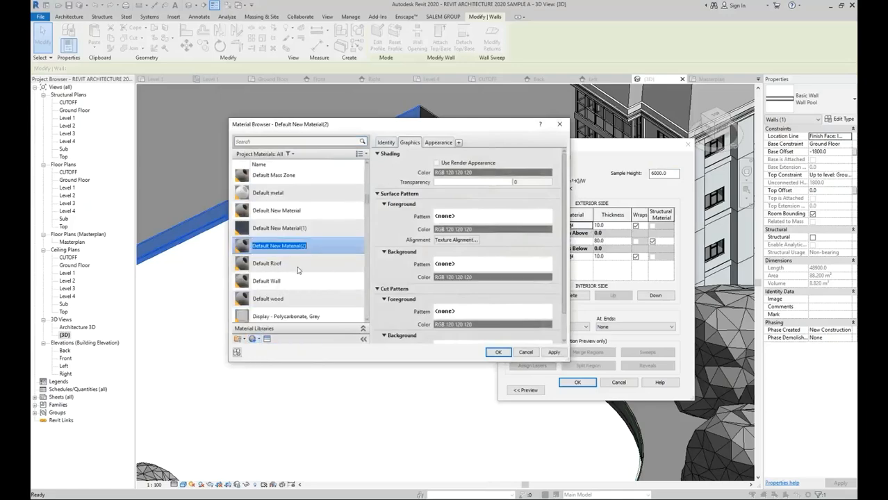
type("Pool Tile")
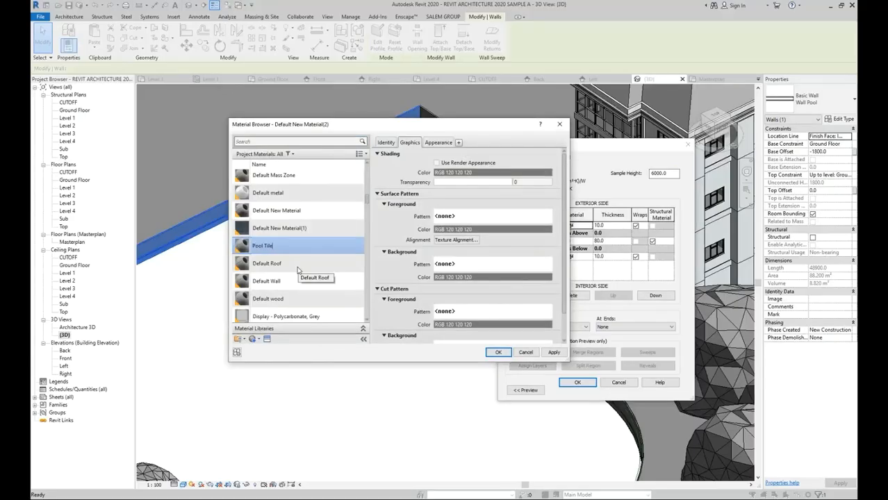
key("Return")
Give the Pool Tile material the 1in Squares - Mosaic Blue appearance from the Ceramic category of the Appearance Library
left_click(267, 339)
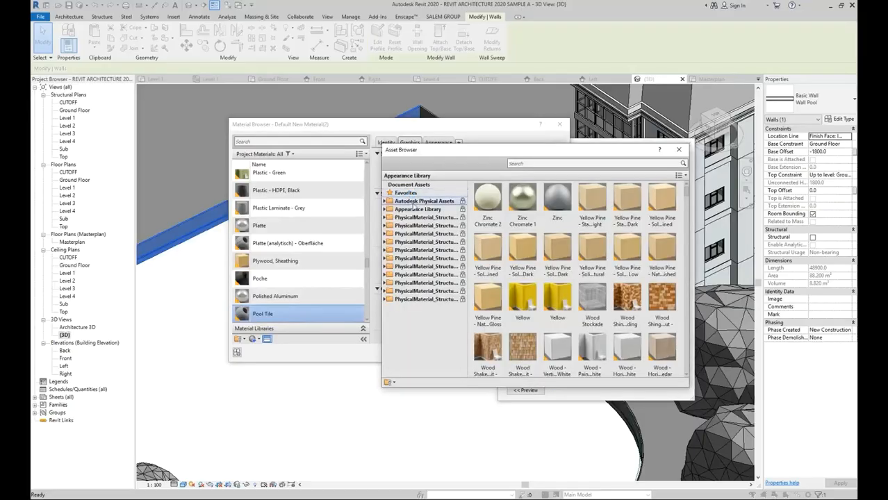
left_click(416, 210)
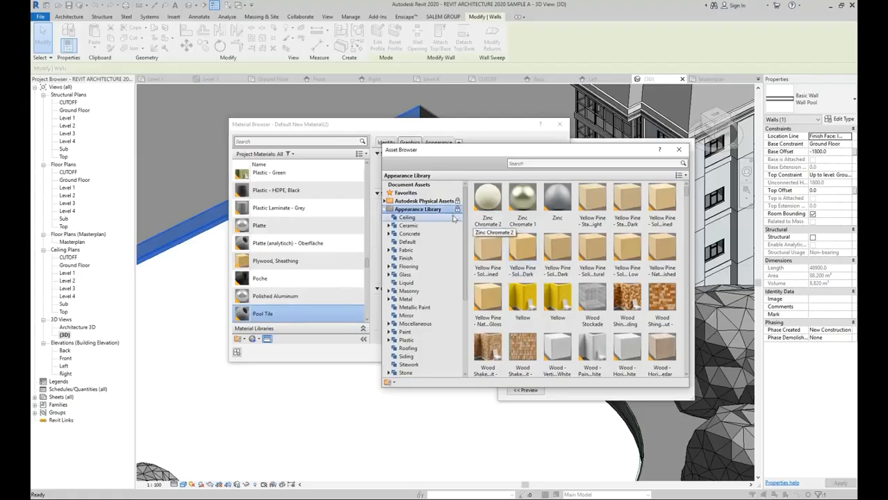
scroll(592, 252, "down", 10)
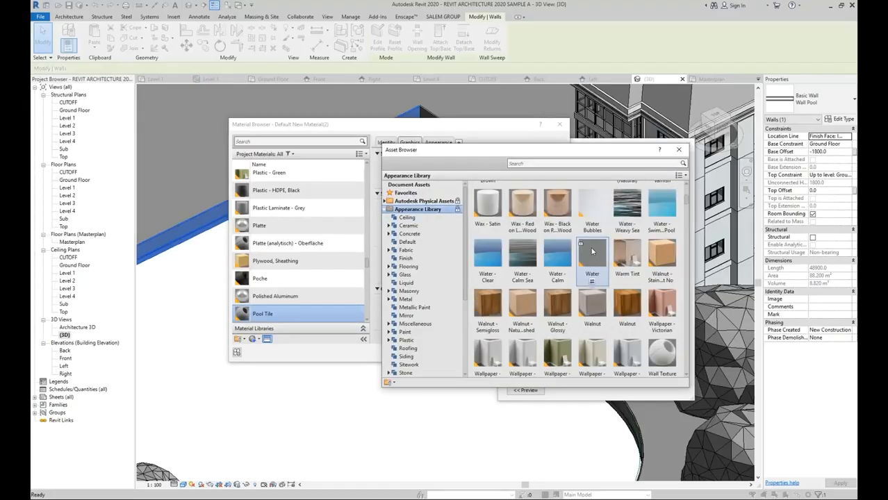
scroll(592, 251, "up", 5)
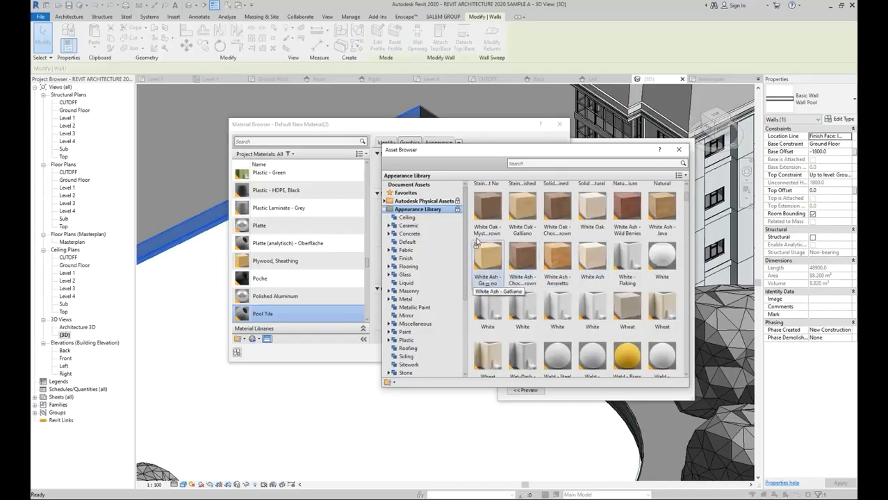
left_click(408, 226)
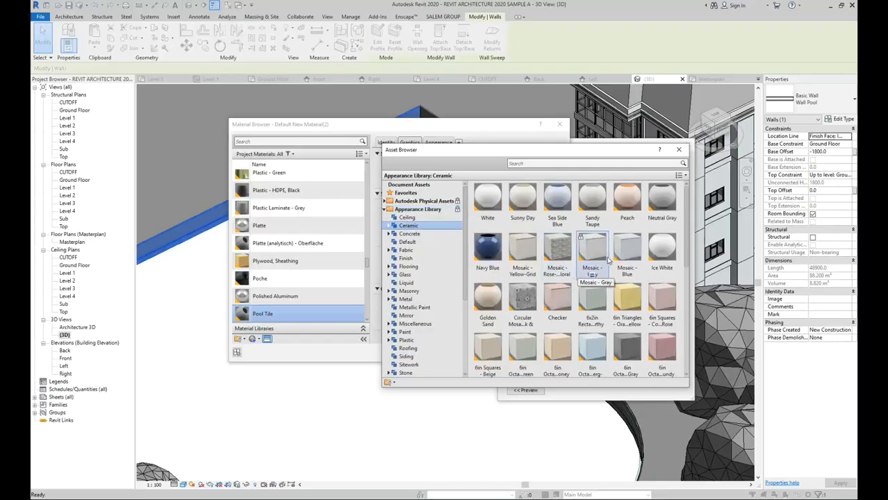
scroll(614, 266, "down", 5)
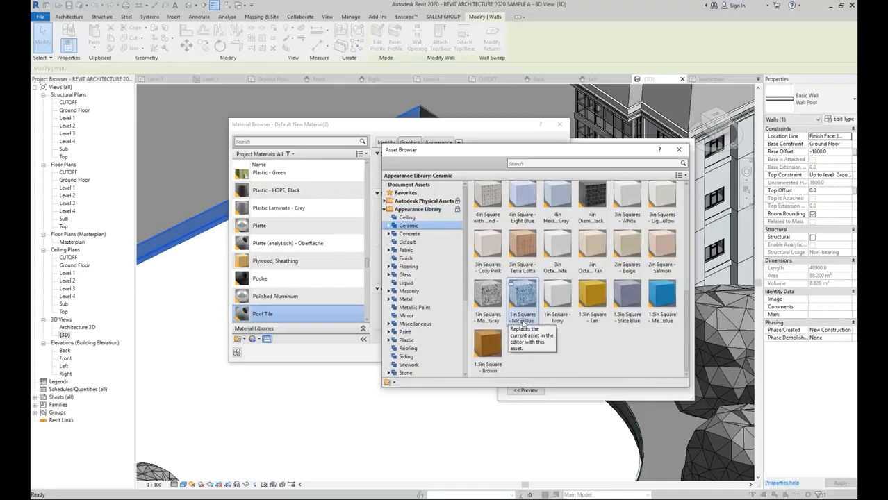
left_click(679, 149)
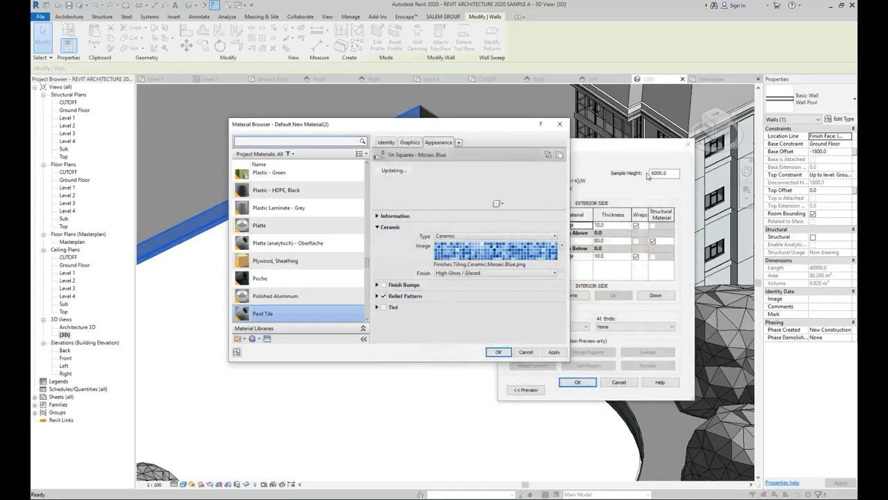
Assign Pool Tile to the exterior substrate layer and accept the changed Wall Pool structure and type properties
left_click(498, 353)
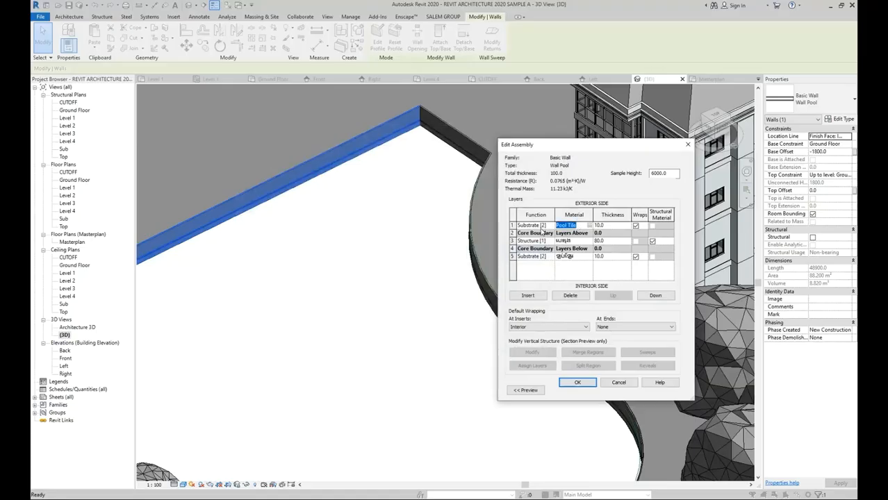
left_click(574, 256)
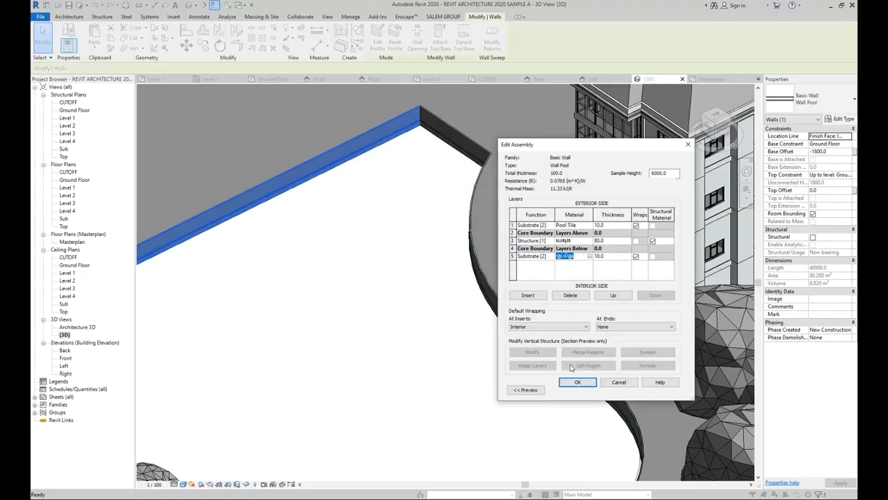
left_click(577, 382)
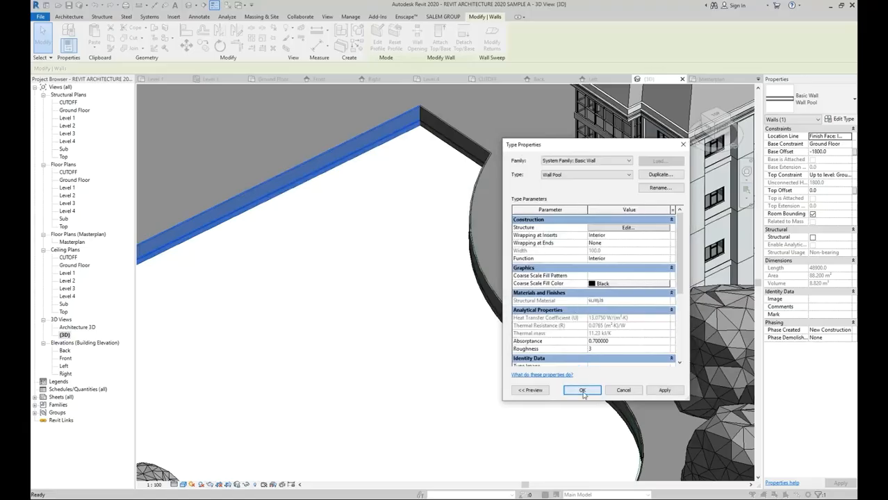
left_click(582, 390)
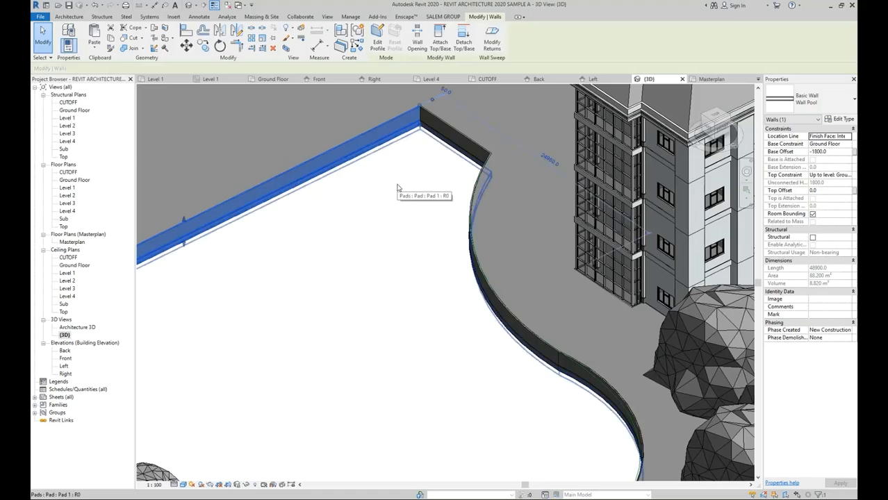
Reopen the Wall Pool layer structure from the long straight wall and move the interior substrate layer to the top of the exterior side
left_click(395, 182)
scroll(376, 144, "up", 8)
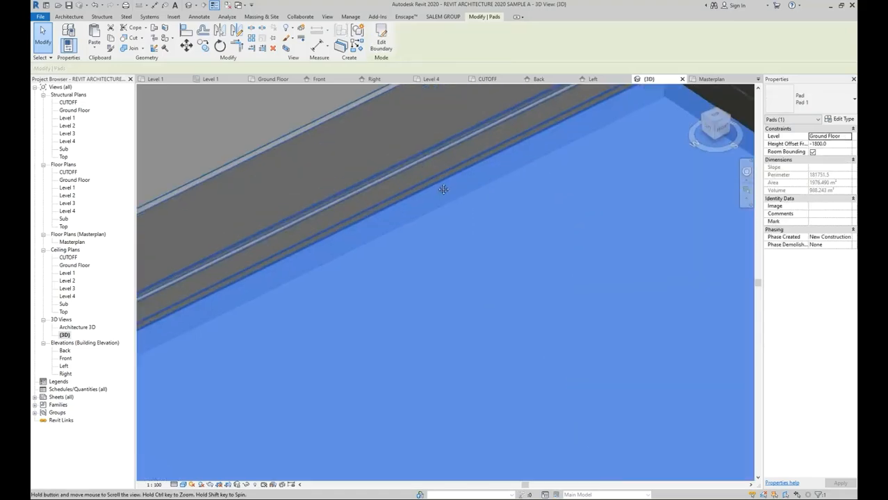
scroll(422, 198, "up", 3)
left_click(426, 193)
scroll(448, 237, "up", 2)
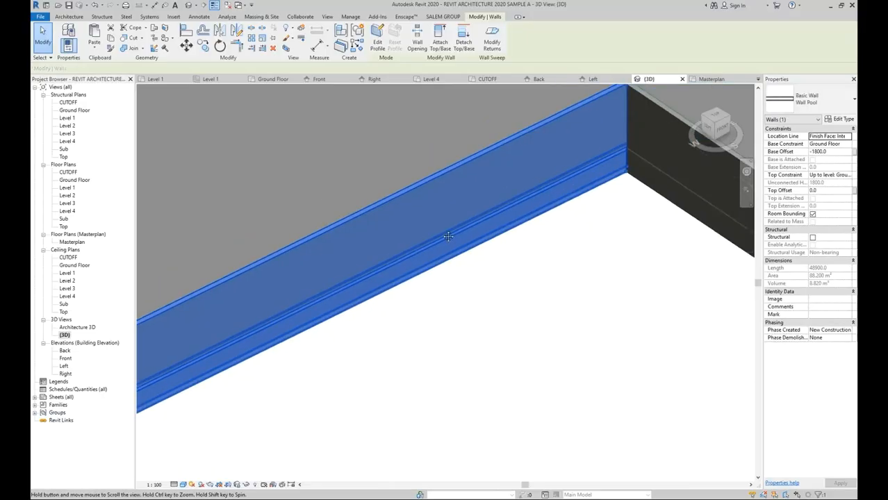
scroll(448, 237, "down", 3)
left_click(839, 119)
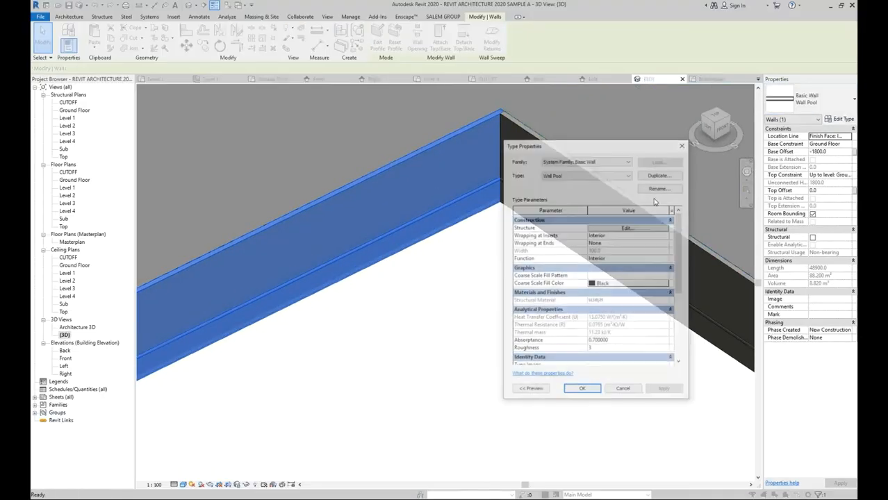
left_click(625, 229)
left_click(582, 226)
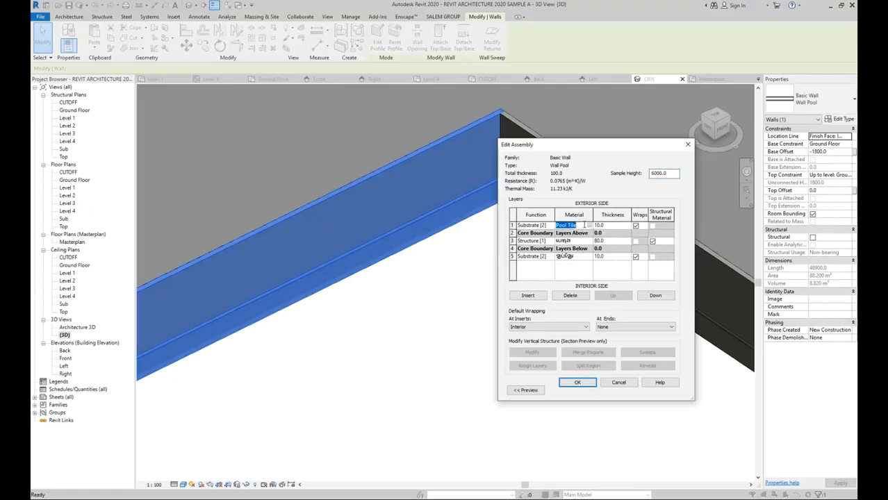
left_click(584, 257)
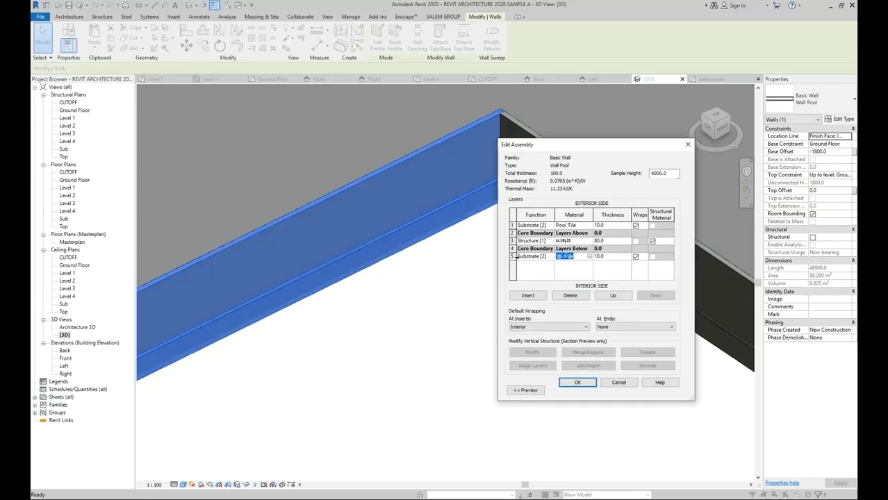
left_click(514, 257)
left_click(612, 295)
left_click(613, 295)
left_click(613, 295)
left_click(613, 295)
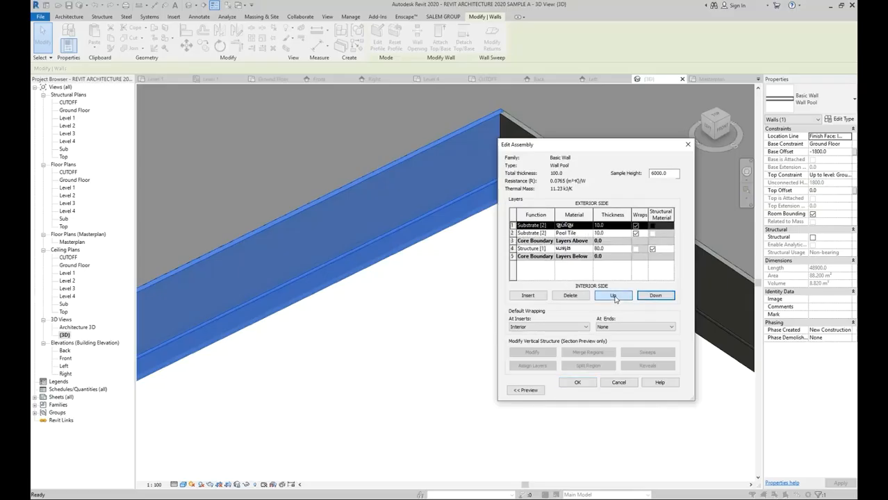
Move the Pool Tile layer below the core to the interior side and accept the Wall Pool type changes
left_click(512, 232)
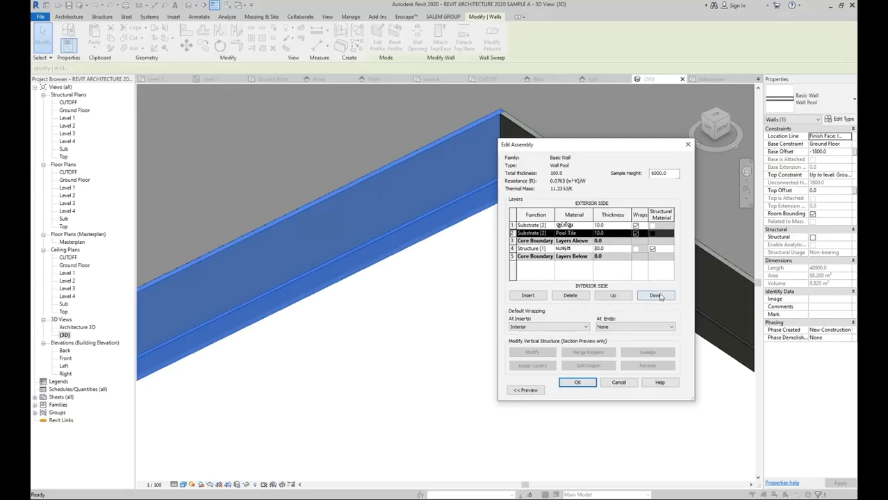
left_click(656, 296)
left_click(657, 296)
left_click(657, 296)
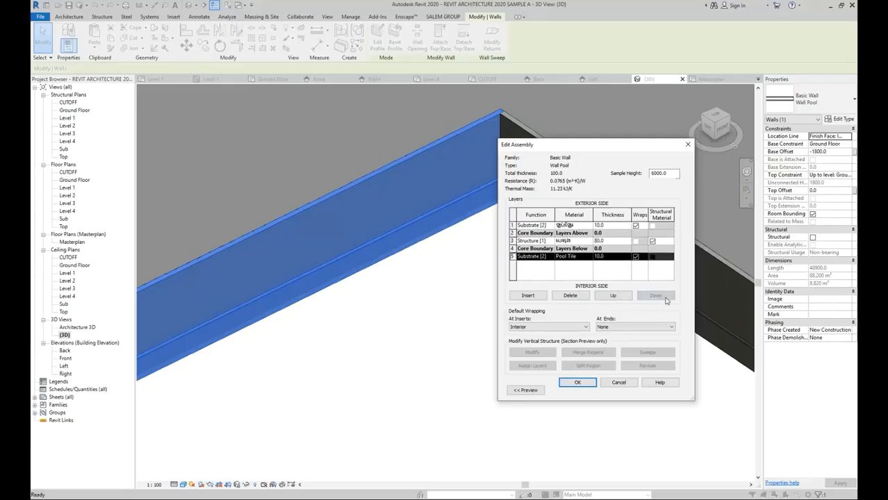
left_click(578, 383)
left_click(580, 387)
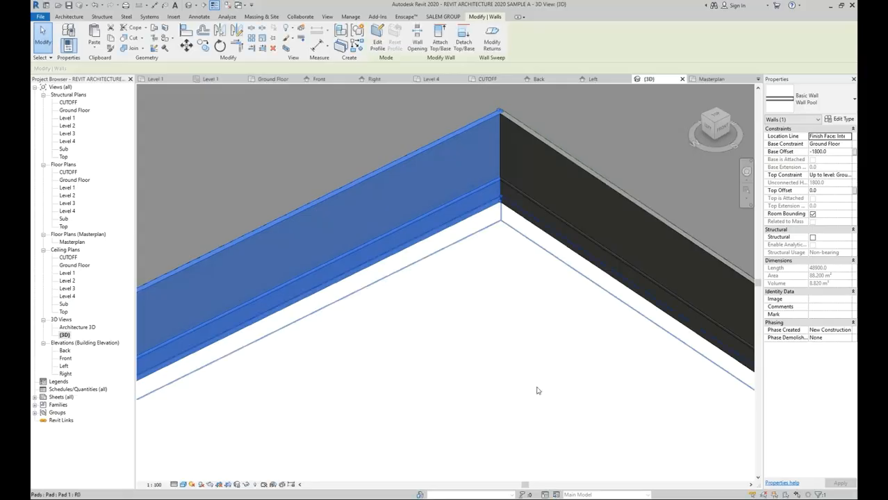
Switch the 3D view to the Realistic visual style and clear the wall selection
left_click(185, 486)
left_click(217, 466)
key("Escape")
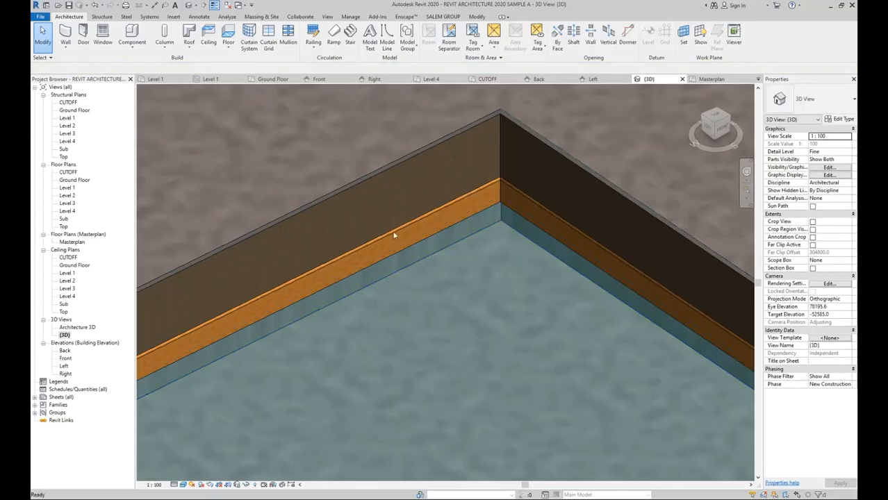
Reopen the Wall Pool structure from the long straight wall and move the exterior substrate layer down to the interior side
scroll(394, 234, "up", 5)
left_click(400, 248)
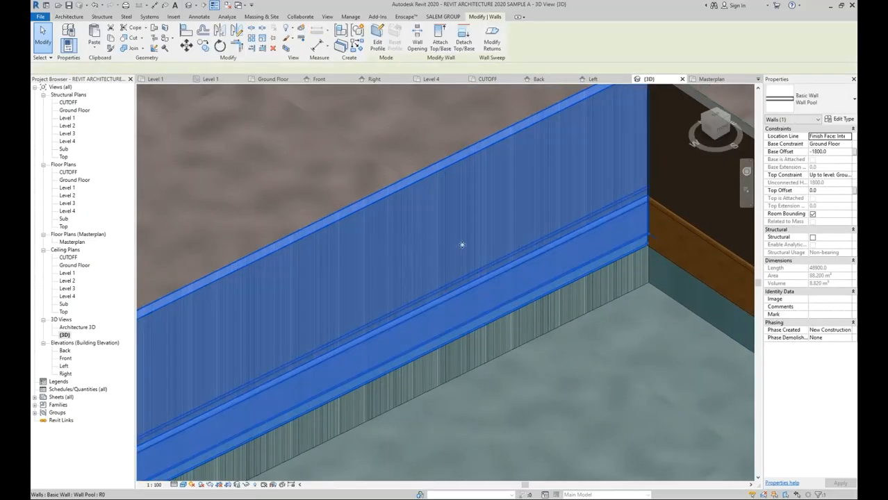
scroll(502, 244, "down", 2)
middle_click_drag(601, 248, 501, 236)
left_click(839, 108)
left_click(839, 108)
left_click(842, 119)
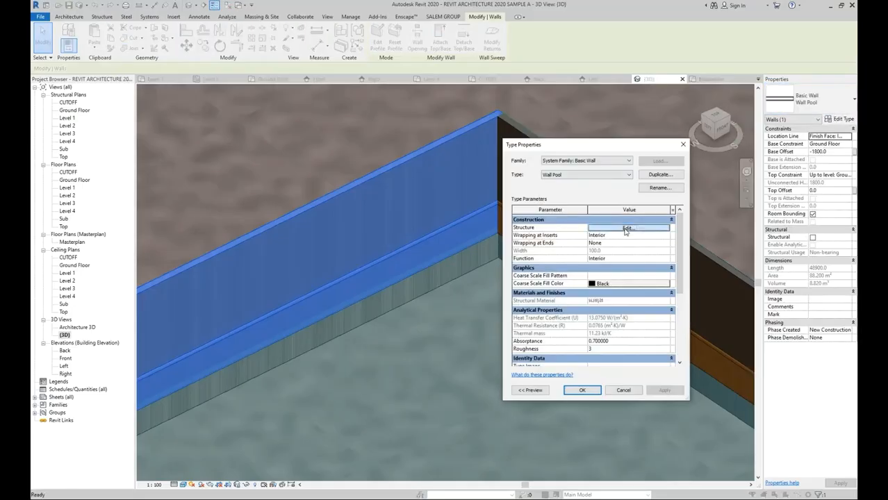
left_click(625, 229)
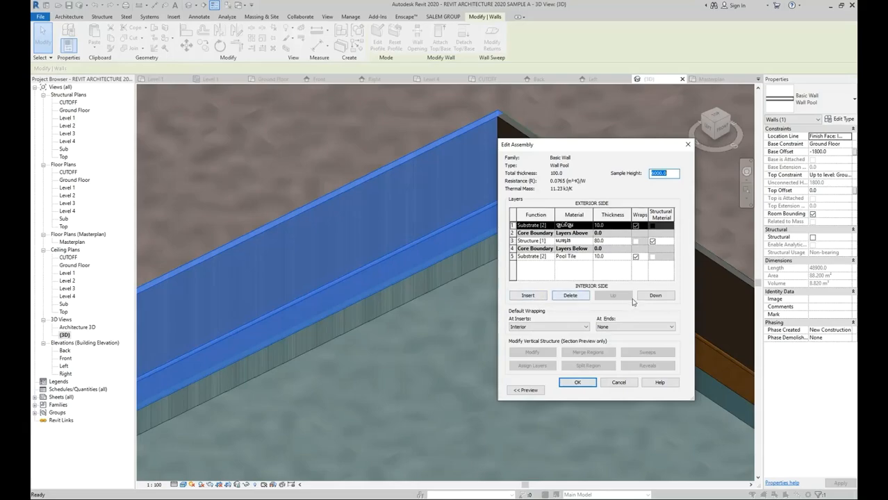
left_click(655, 295)
left_click(654, 295)
left_click(655, 295)
left_click(655, 295)
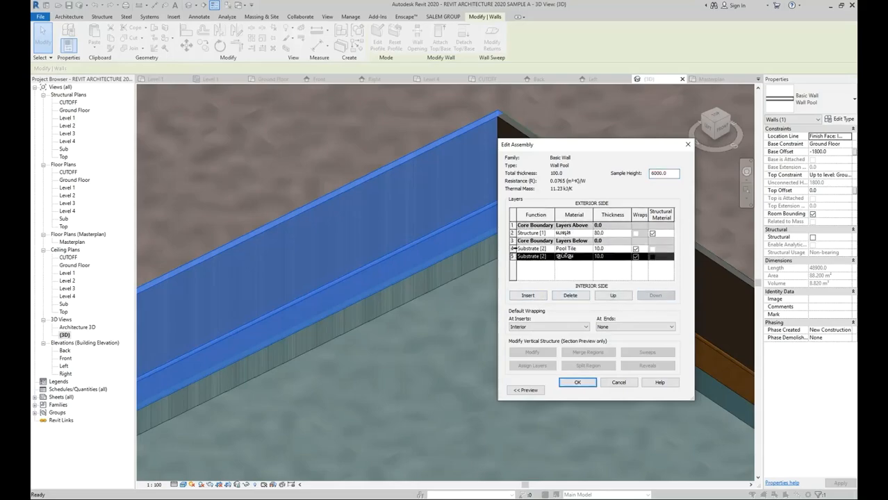
Move the Pool Tile layer back up to the exterior side and accept the Wall Pool structure and type properties
left_click(512, 248)
left_click(613, 296)
left_click(613, 296)
left_click(613, 296)
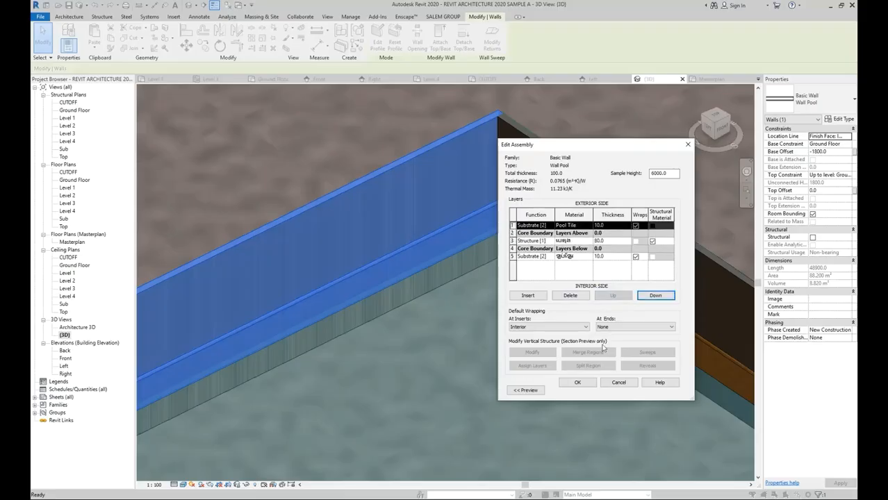
left_click(581, 382)
left_click(582, 389)
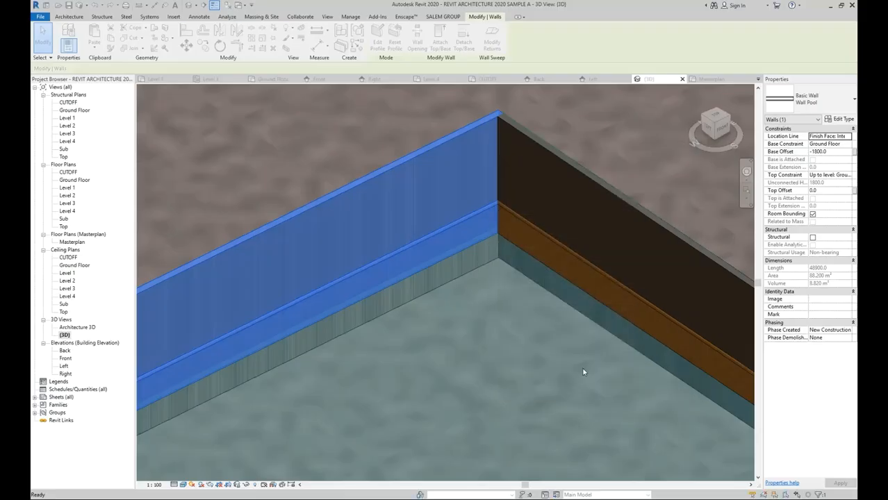
Open the Wall Pool structure from the short pool wall and show its preview in section view
left_click(584, 371)
scroll(559, 340, "down", 2)
middle_click_drag(553, 327, 573, 262, "shift")
left_click(574, 262)
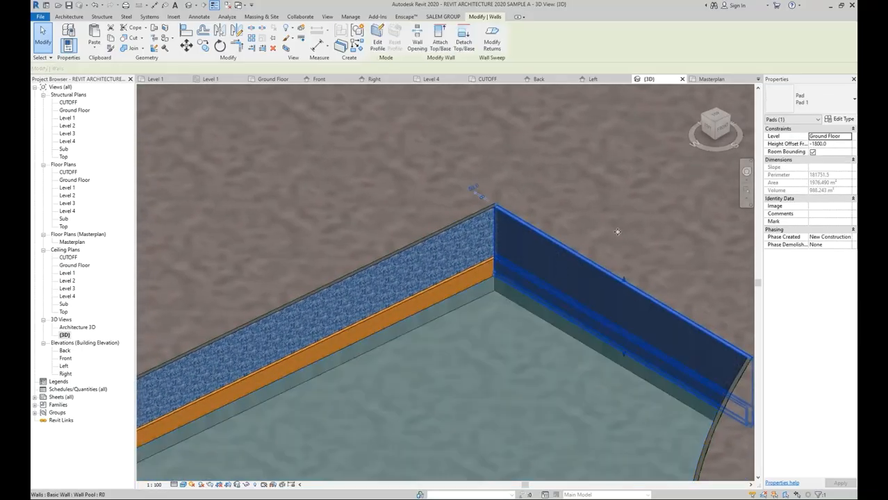
left_click(831, 120)
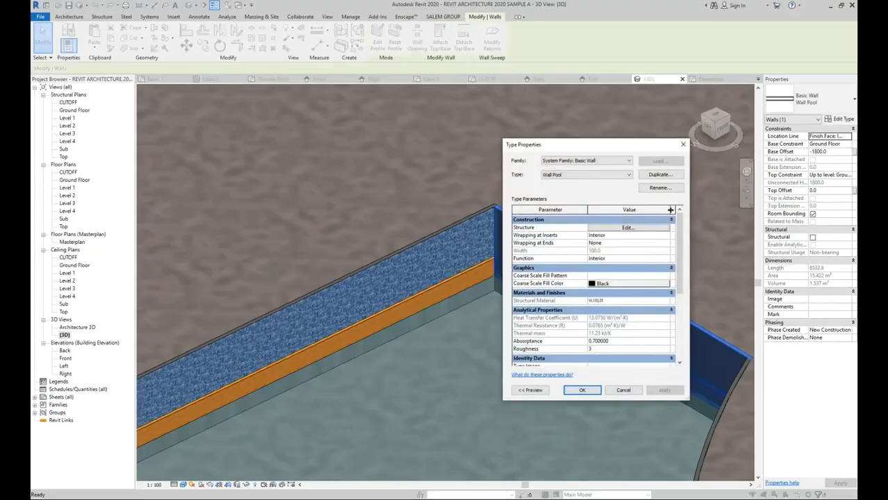
left_click(643, 229)
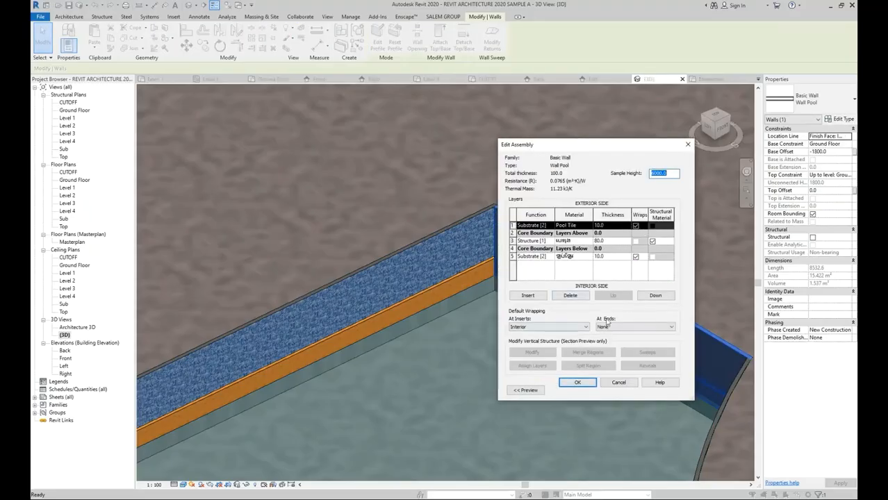
left_click(525, 390)
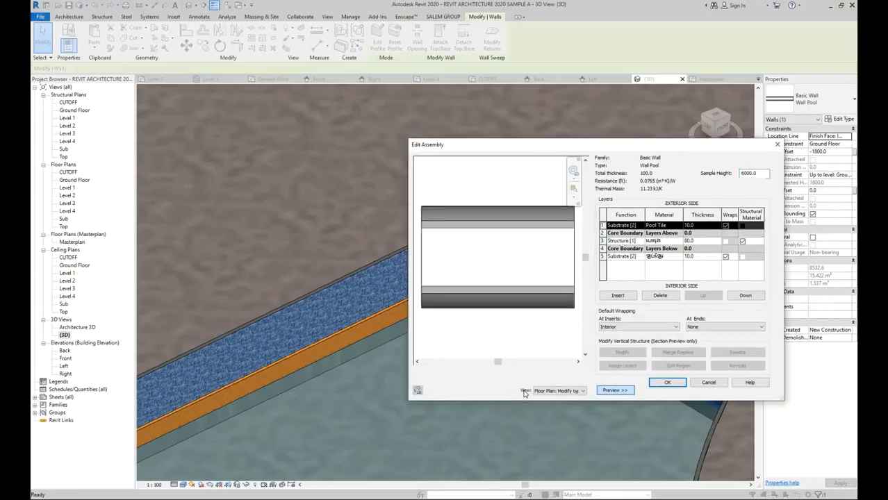
left_click(552, 390)
left_click(548, 405)
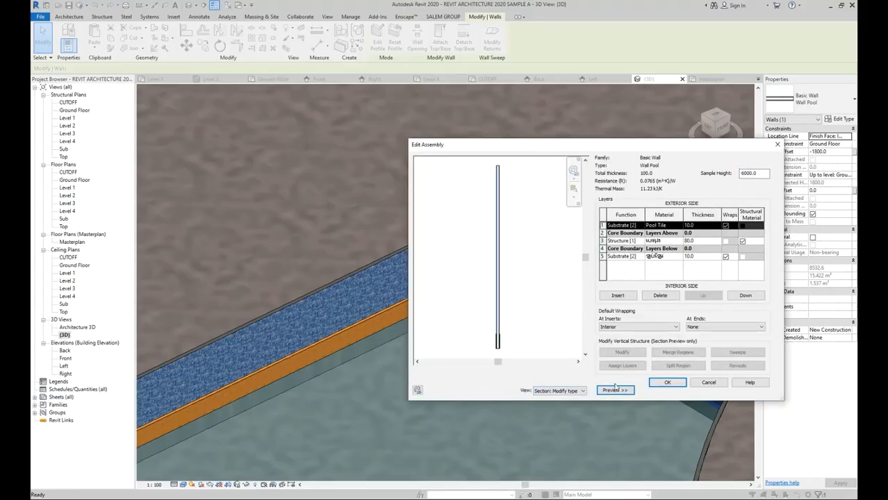
Delete both base wood wall sweeps from the Wall Pool type and accept the structure and type properties
left_click(736, 352)
left_click(544, 231)
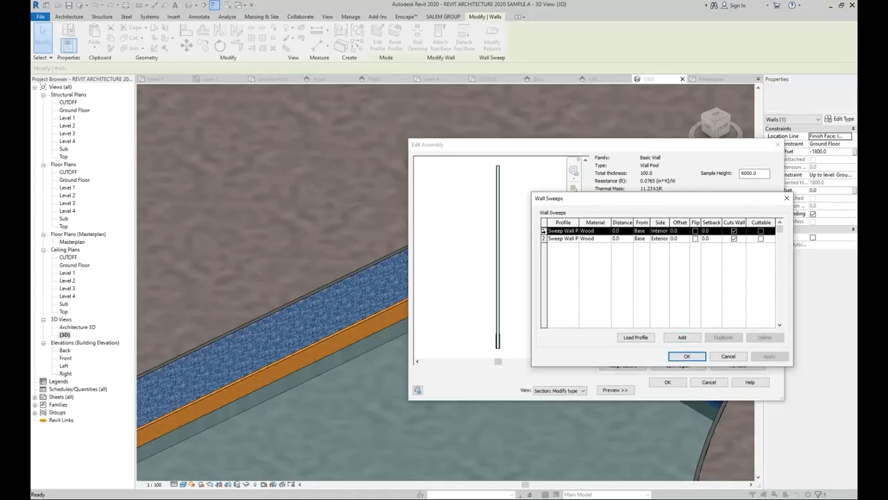
left_click(760, 339)
left_click(761, 338)
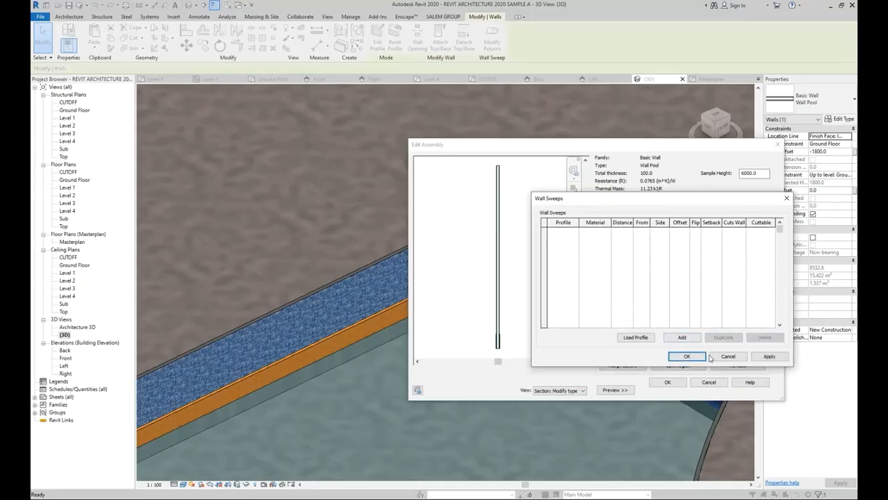
left_click(686, 356)
left_click(668, 382)
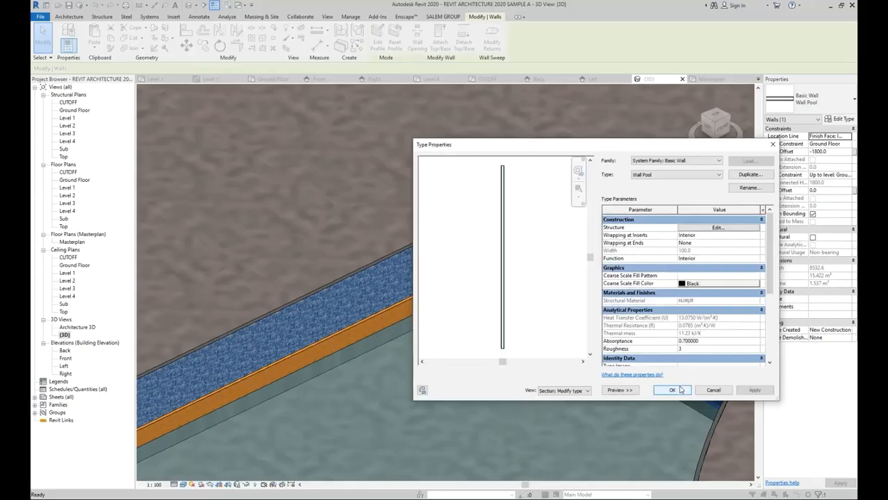
left_click(673, 390)
key("Escape")
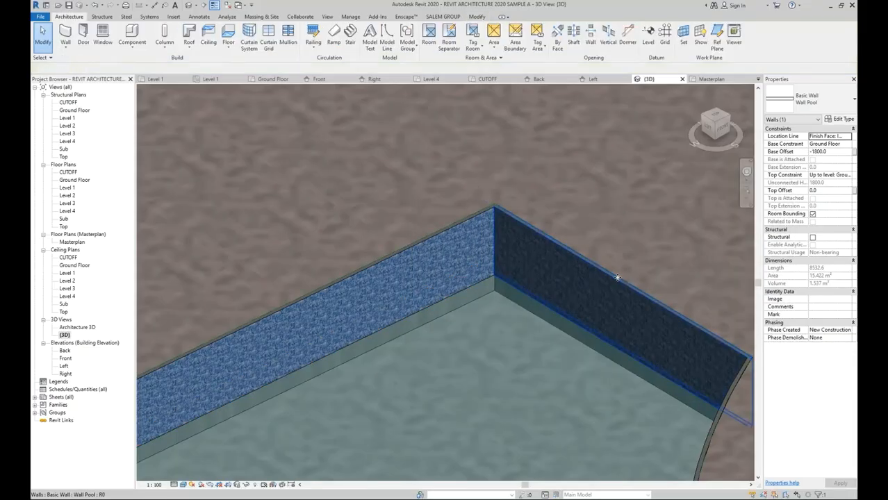
Edit the structure of the pool's Pad 1 and assign Pool Tile to its upper Finish - White layer
middle_click_drag(597, 247, 590, 209)
left_click(495, 293)
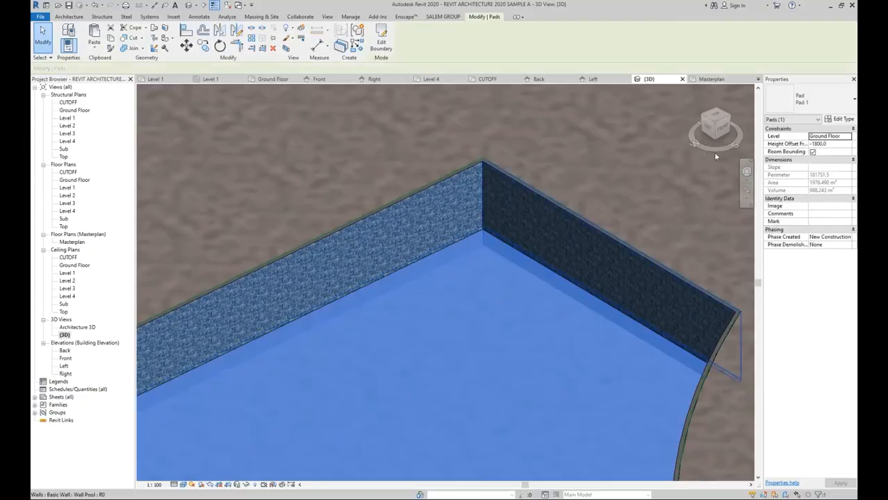
left_click(838, 118)
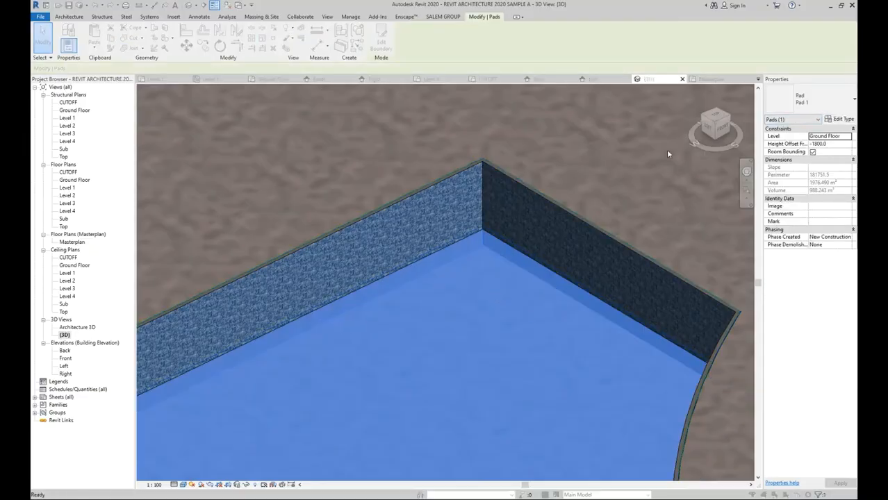
left_click(715, 228)
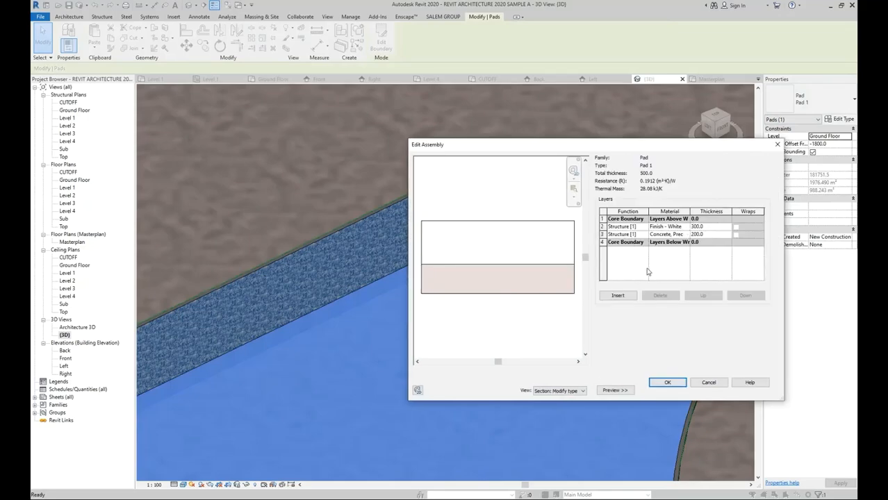
left_click(602, 226)
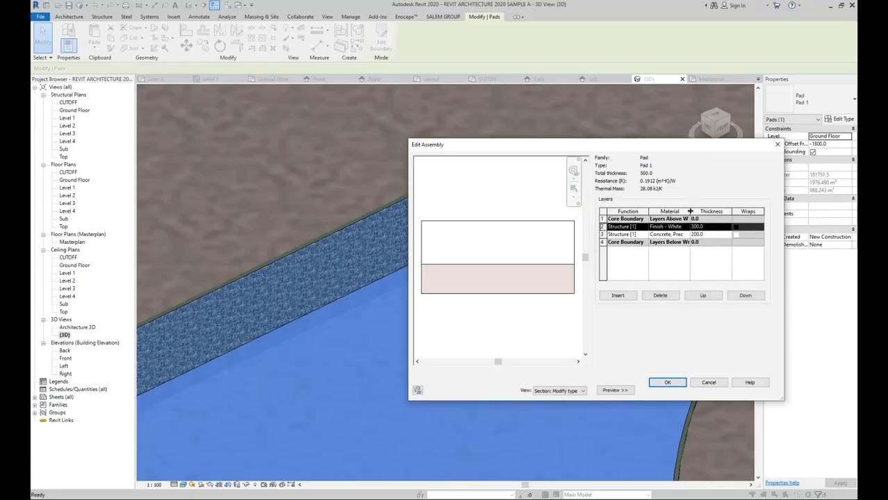
left_click_drag(689, 211, 707, 211)
left_click(668, 227)
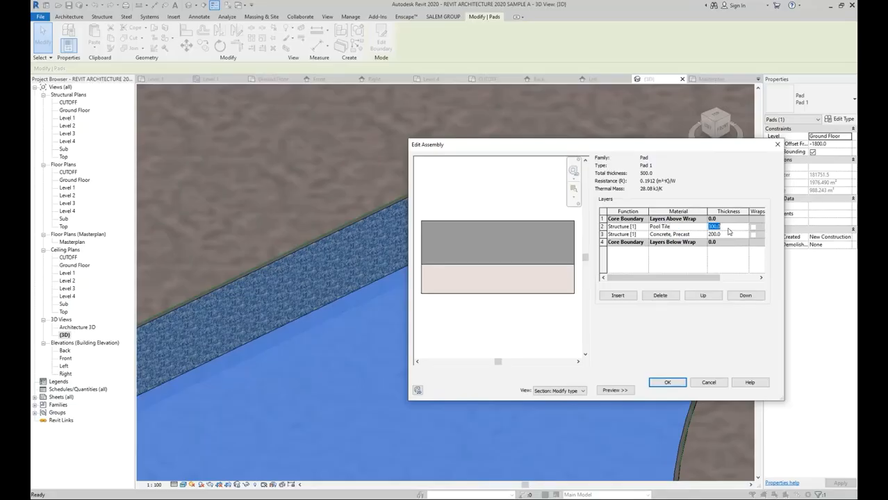
Set the pad's Pool Tile layer to 12 mm and its Concrete, Precast layer to 120 mm, then accept the type changes
left_click(723, 234)
type("1")
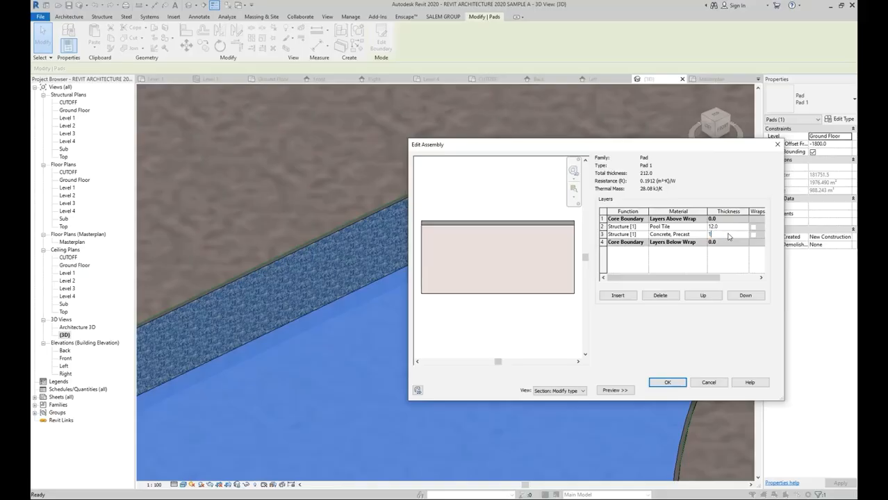
type("20")
key("Return")
left_click(668, 383)
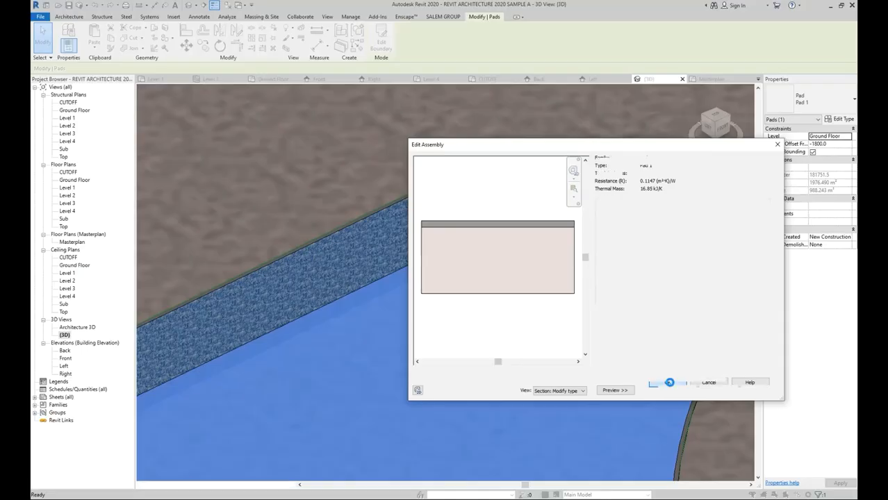
left_click(665, 387)
key("Escape")
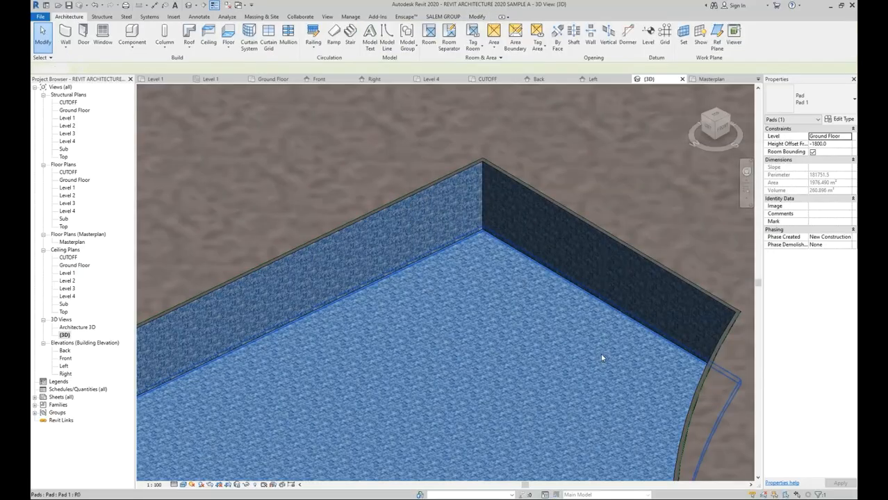
Start an architectural floor of type S1 Floor in the Masterplan floor plan
scroll(533, 288, "down", 3)
middle_click_drag(560, 282, 565, 192)
scroll(565, 194, "down", 4)
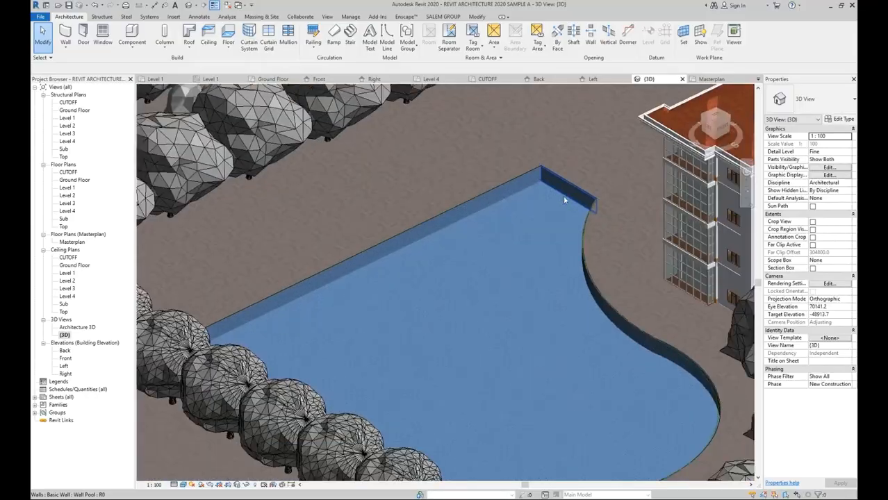
middle_click_drag(583, 237, 568, 223)
scroll(568, 226, "up", 2)
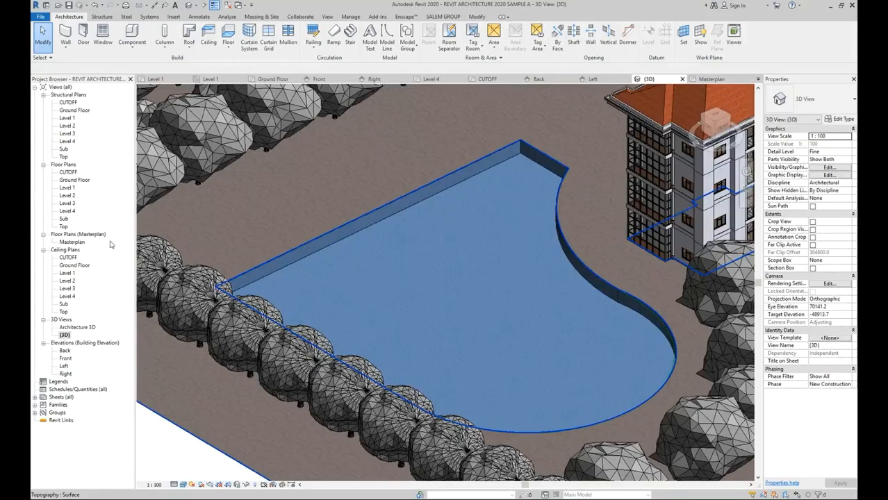
double_click(73, 242)
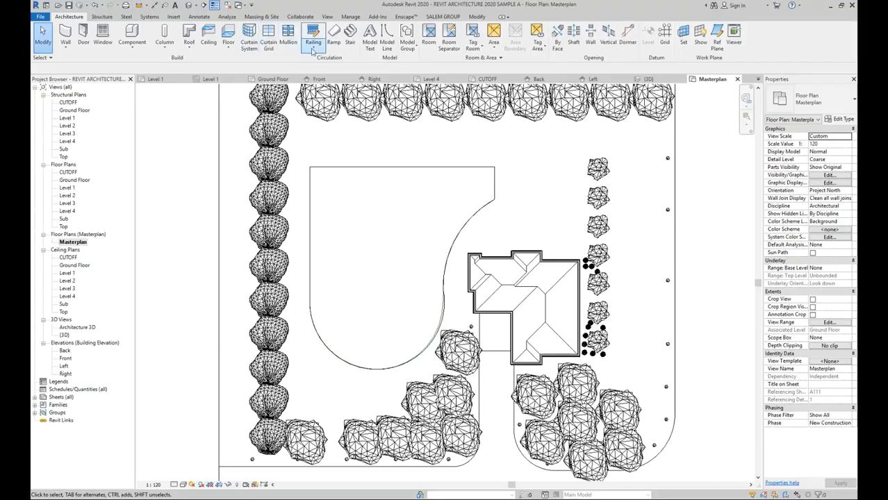
left_click(228, 49)
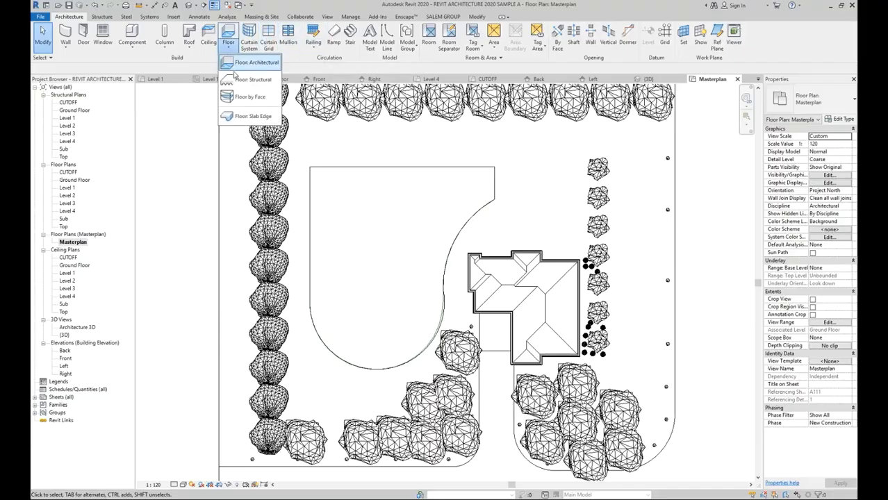
left_click(240, 63)
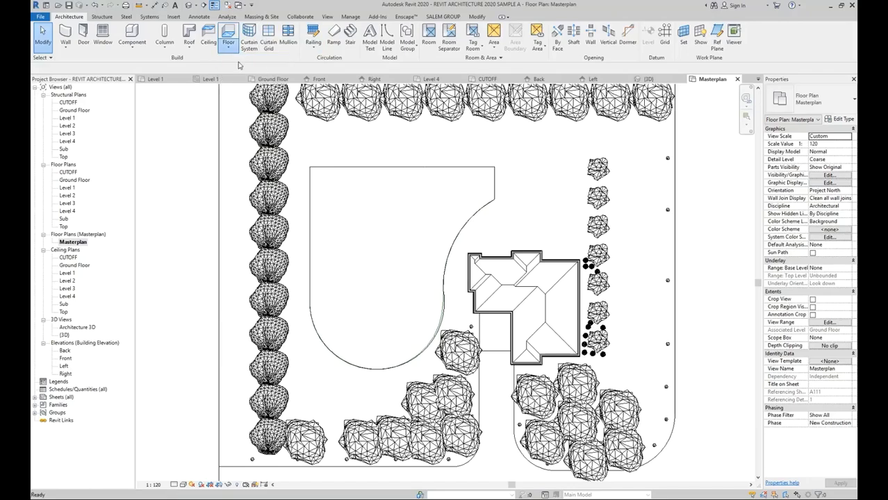
left_click(819, 109)
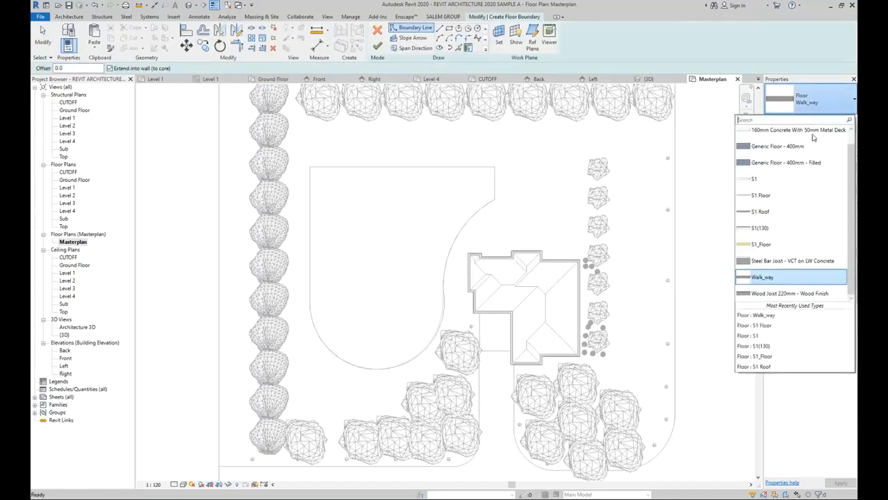
left_click(779, 200)
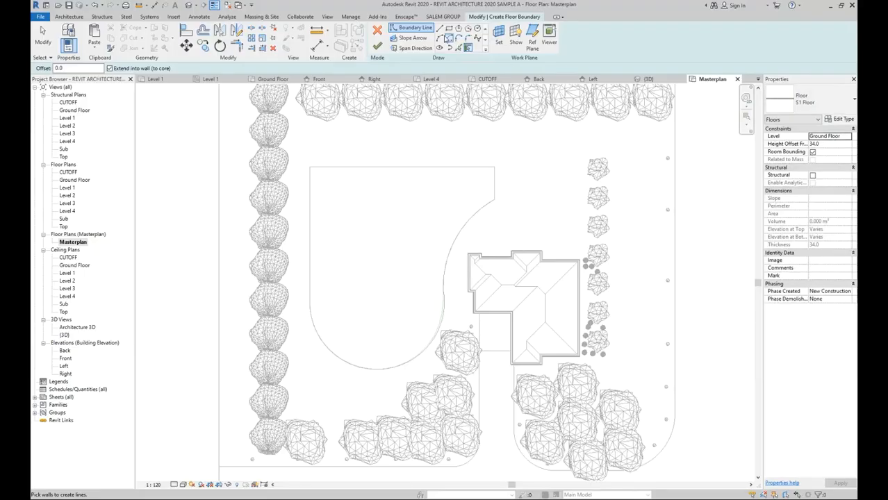
Pick the whole chain of pool outline lines as the floor's inner boundary
left_click(439, 28)
scroll(309, 167, "up", 1)
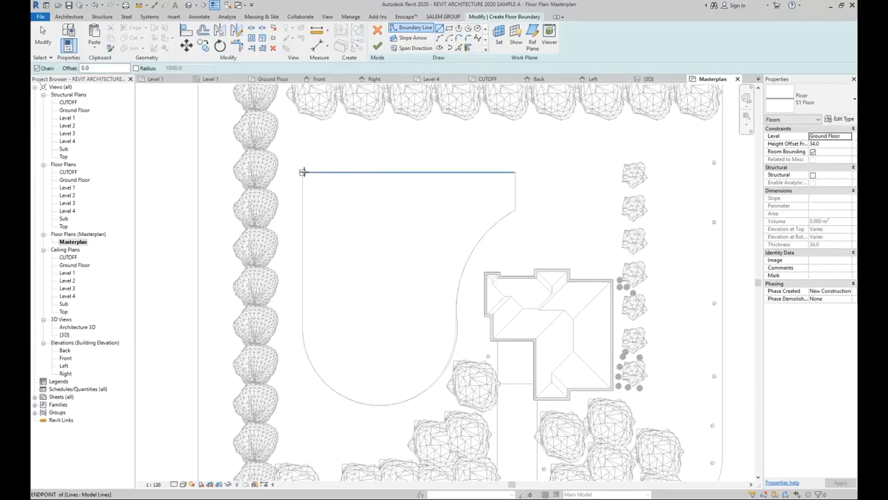
left_click(456, 49)
key("Tab")
left_click(378, 175)
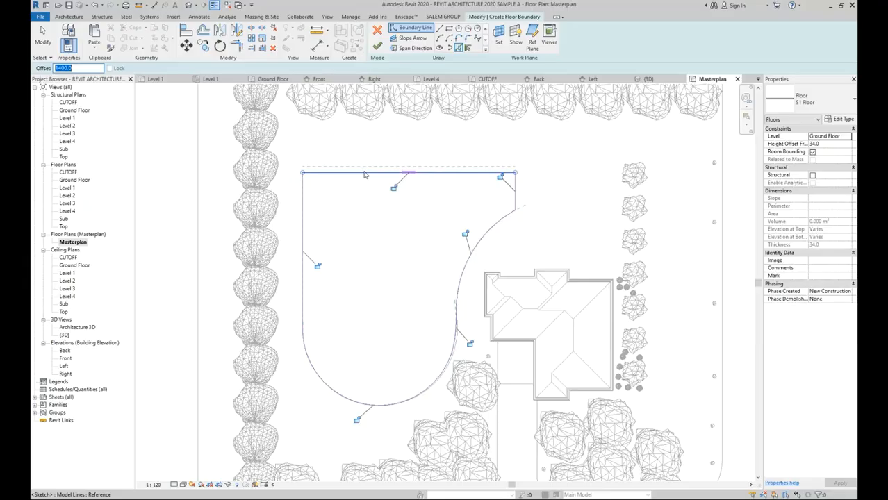
Create the floor's outer boundary by picking the pool outline segments with a 1400 mm outward offset
left_click(365, 175)
left_click(514, 196)
left_click(492, 233)
left_click(455, 345)
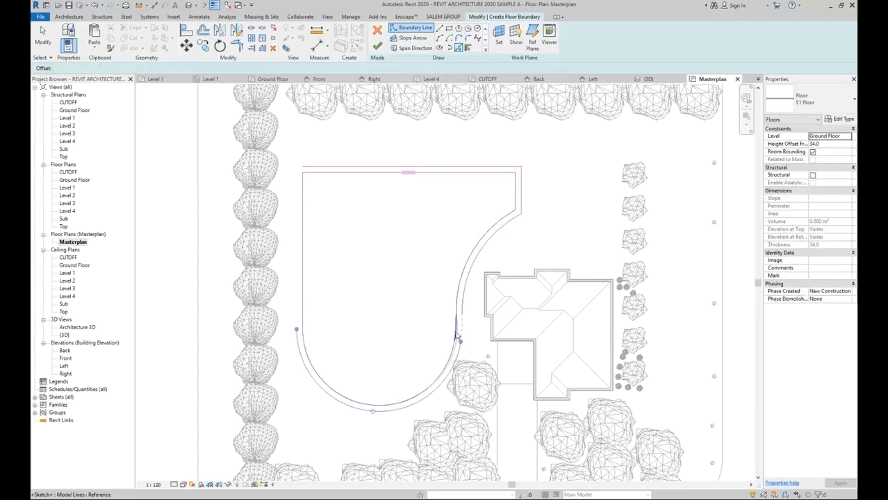
left_click(310, 312)
Trim the open upper-left corner of the outer boundary and finish the pool border floor without attaching walls
key("Escape")
key("Escape")
left_click(296, 193)
left_click(315, 167)
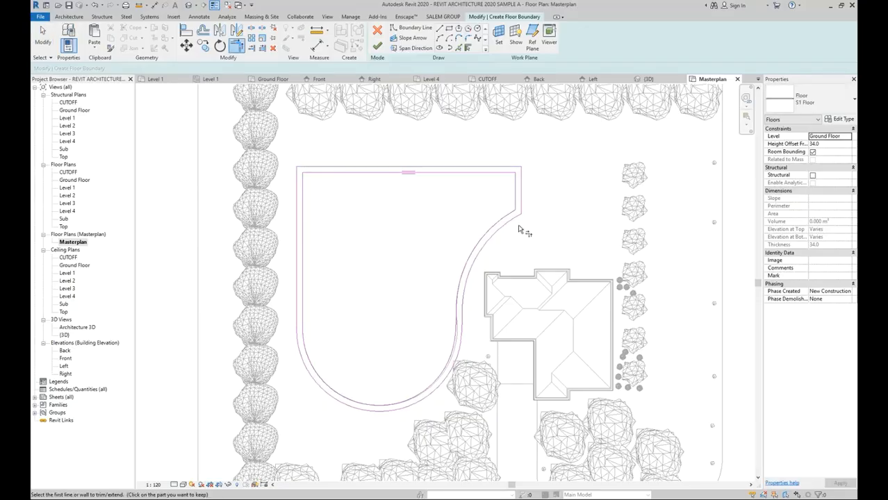
left_click(377, 46)
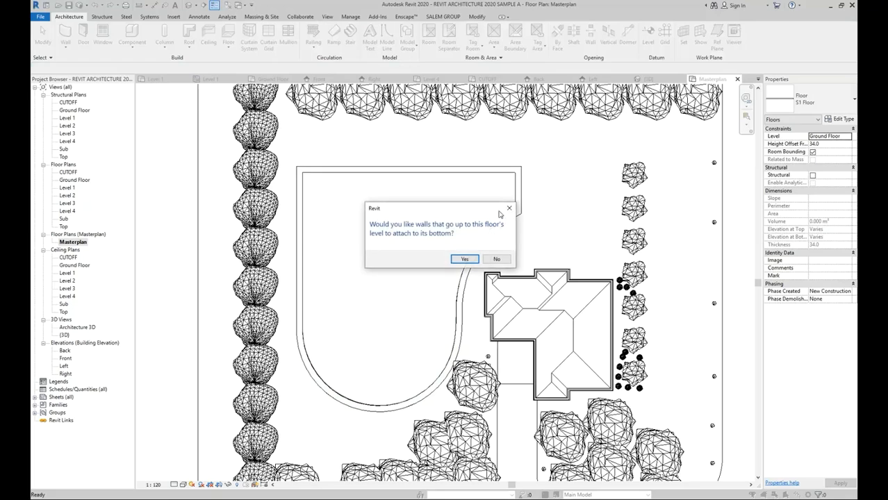
left_click(497, 260)
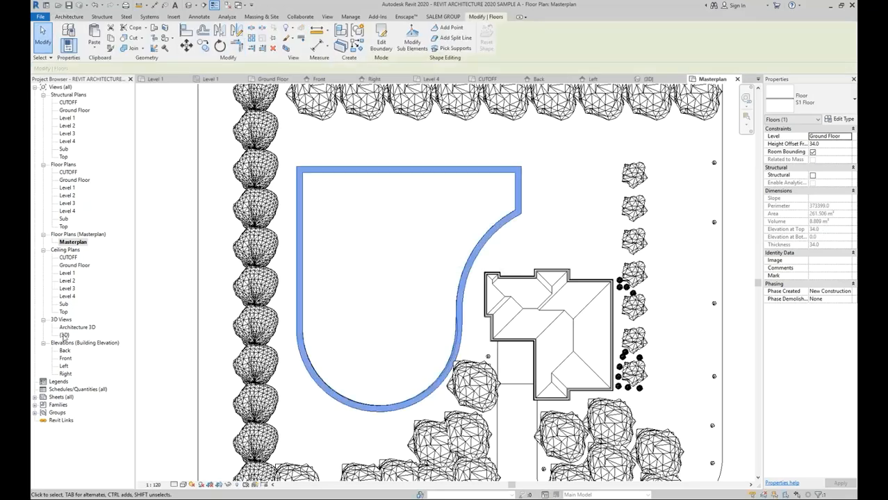
Check the pool border in the 3D view, then create a Generic Models in-place model named Water in the Masterplan plan
double_click(64, 335)
middle_click_drag(486, 225, 549, 242, "shift")
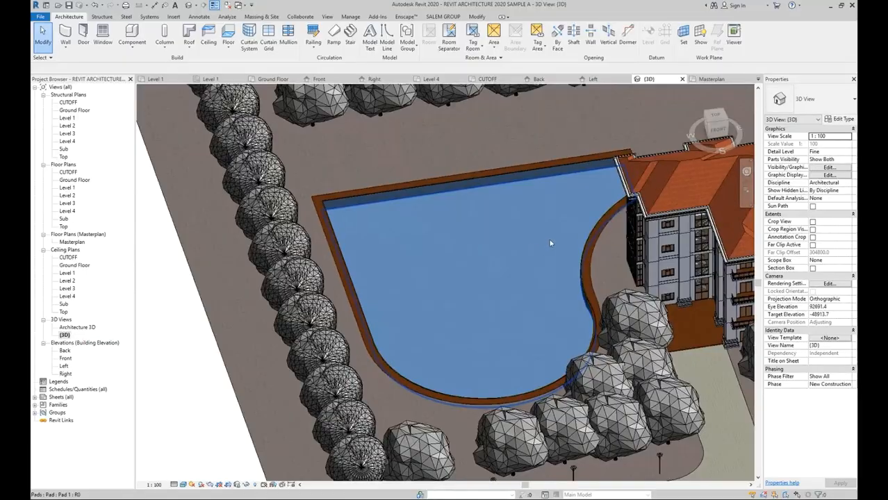
middle_click_drag(334, 262, 302, 265)
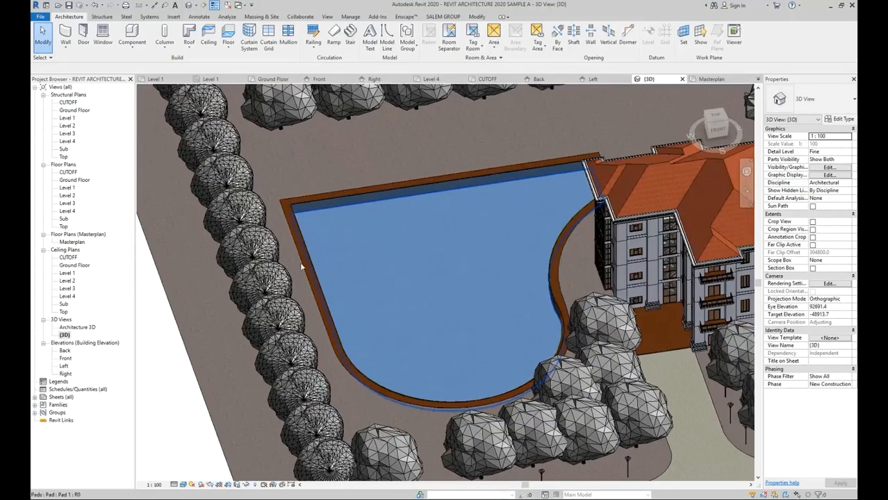
double_click(71, 242)
left_click(132, 46)
left_click(147, 82)
scroll(525, 223, "down", 2)
left_click(507, 233)
left_click(550, 357)
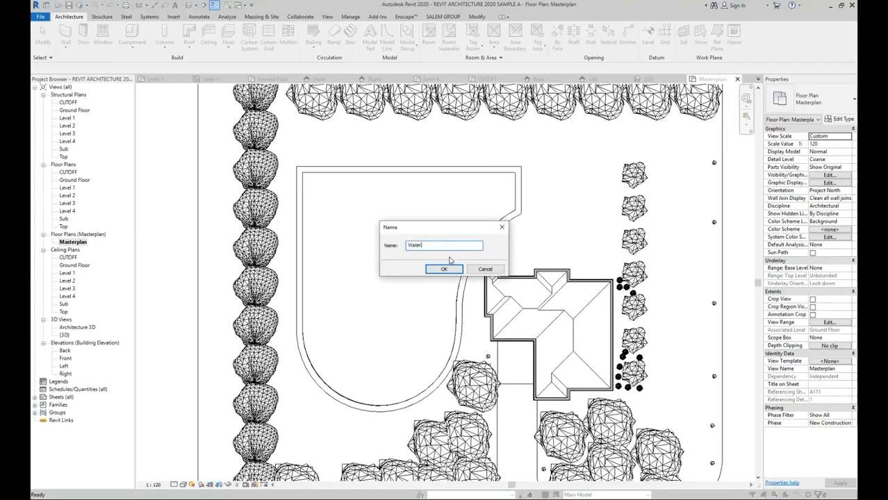
left_click(448, 268)
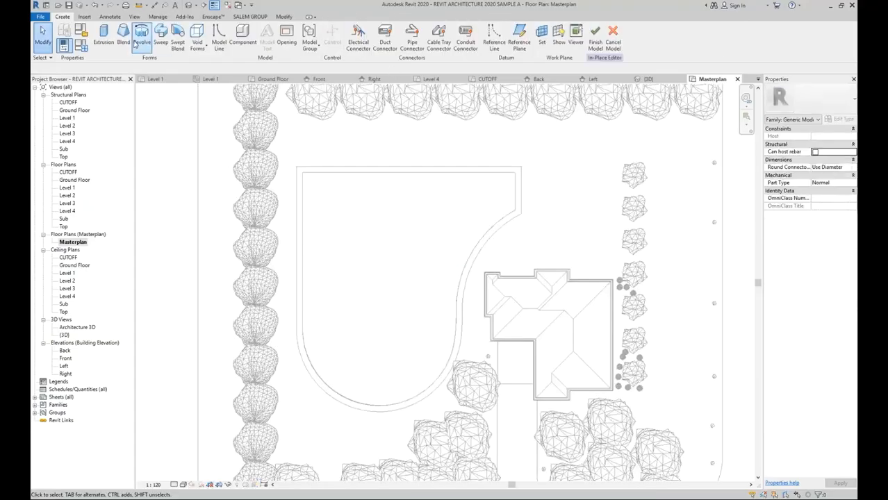
Create a 250 mm extrusion from the whole chain of the pool's inner outline and finish its sketch
left_click(104, 38)
left_click(344, 30)
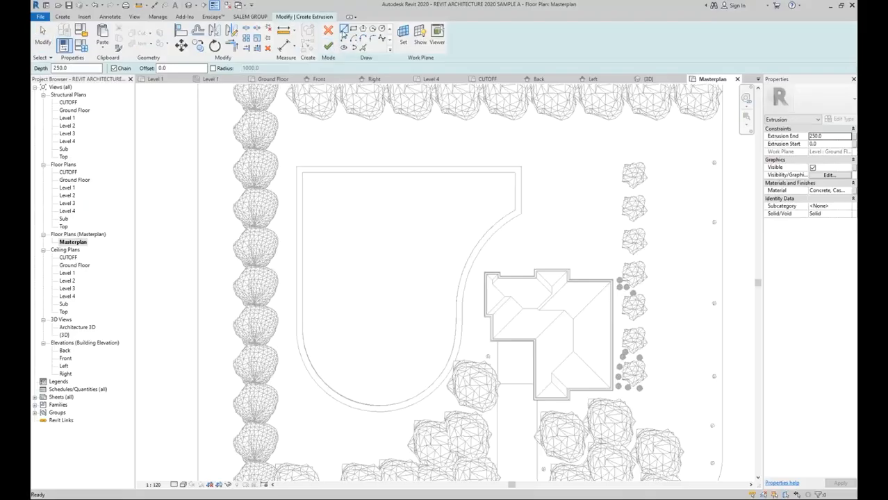
left_click(363, 47)
key("Tab")
left_click(349, 175)
left_click(328, 46)
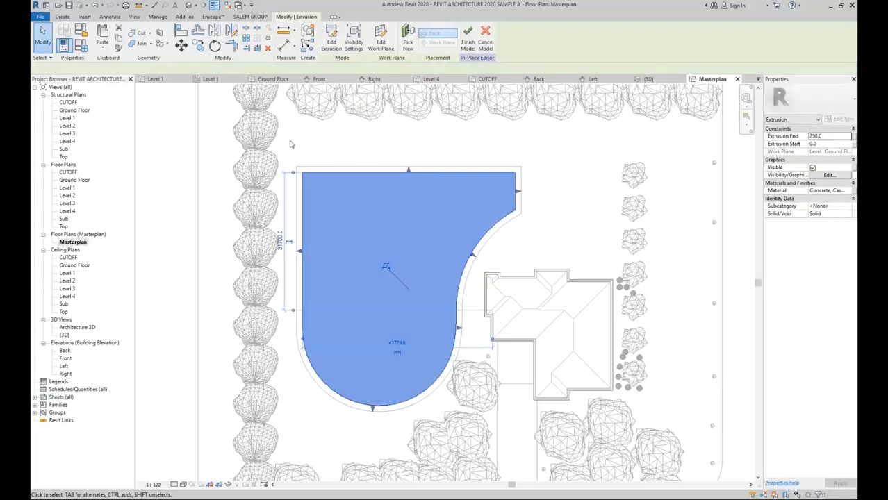
Associate the extrusion's material with a new family parameter named Water
left_click(853, 196)
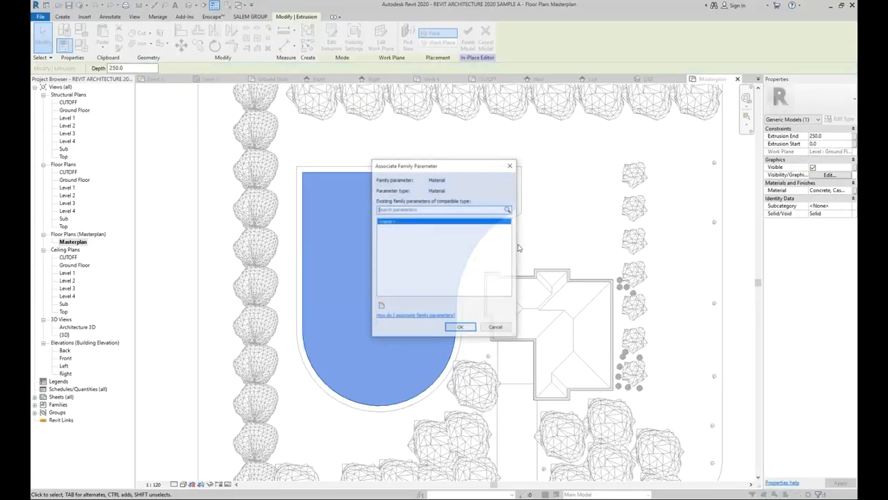
left_click(380, 307)
type("Water")
key("Return")
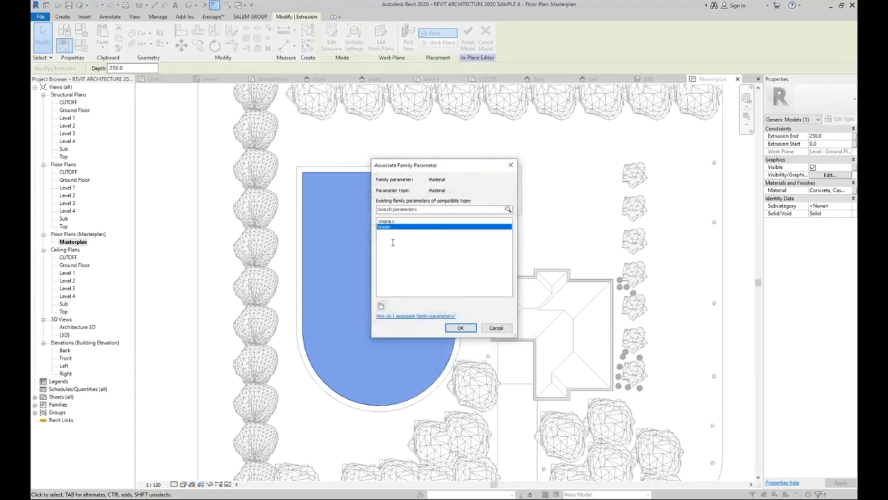
left_click(453, 331)
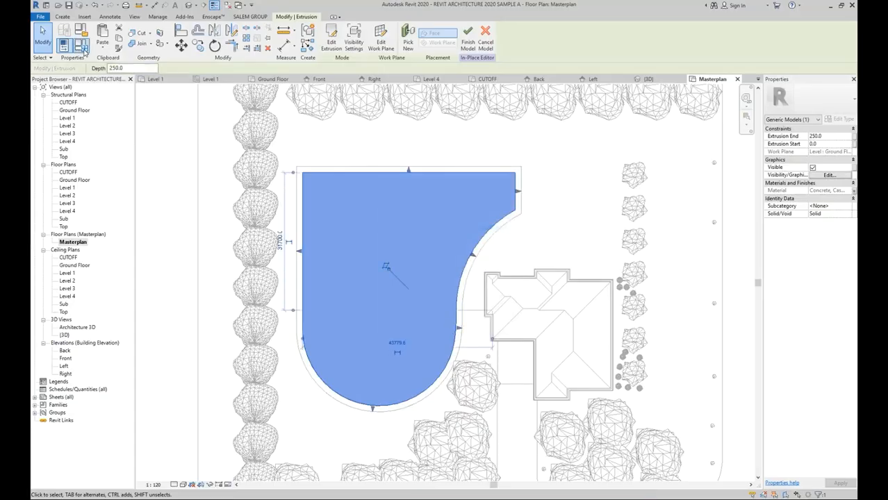
Create a new material named Water Pool for the Water parameter in the family types
left_click(82, 47)
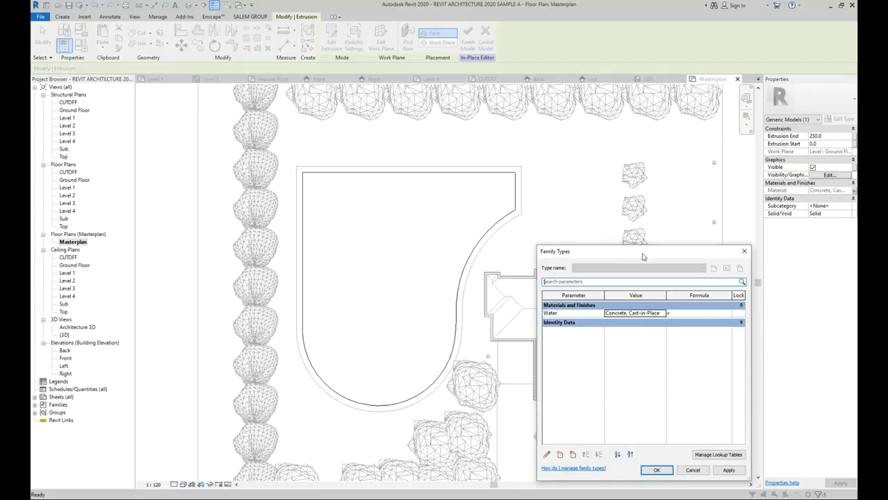
left_click_drag(643, 257, 580, 217)
left_click(601, 274)
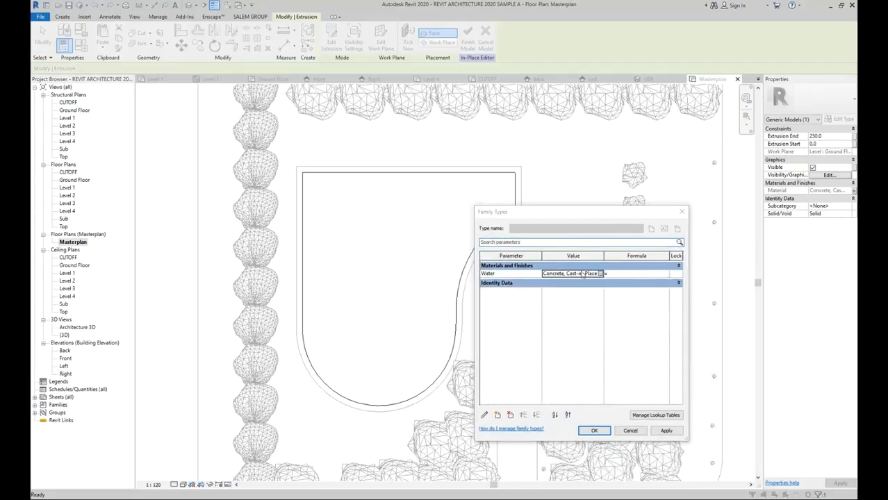
left_click(255, 341)
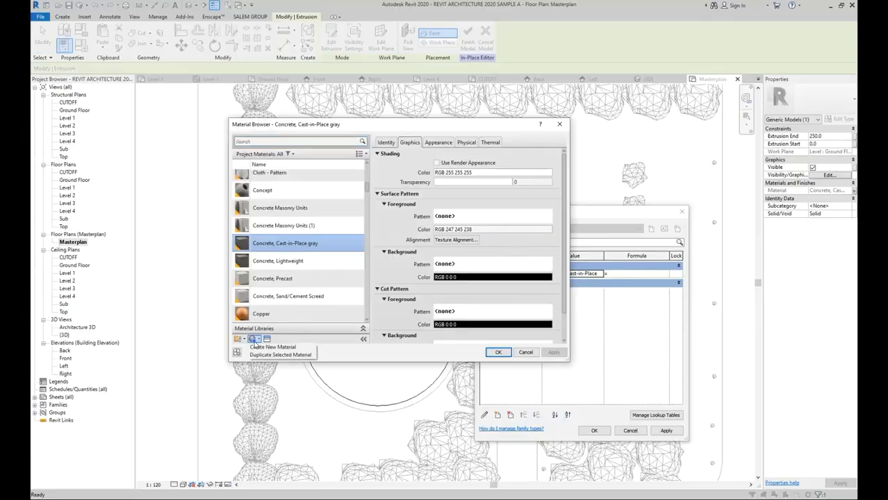
left_click(268, 347)
right_click(280, 246)
left_click(306, 271)
type("Water Pool")
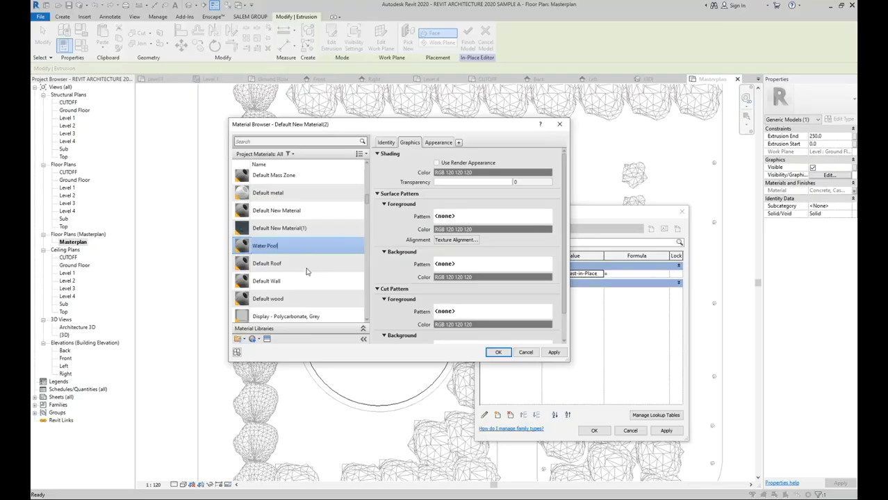
key("Return")
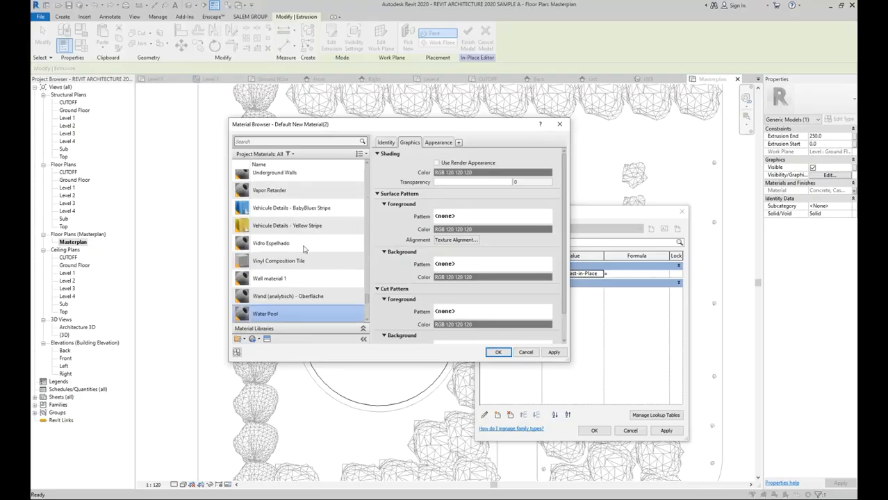
Give the Water Pool material the Swimming Pool appearance from the Liquid library and accept it as the Water parameter's value
left_click(267, 339)
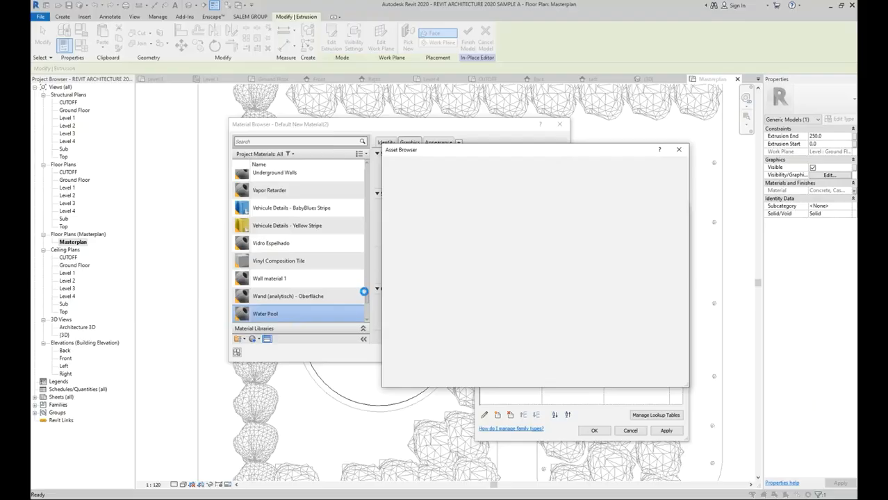
left_click(414, 209)
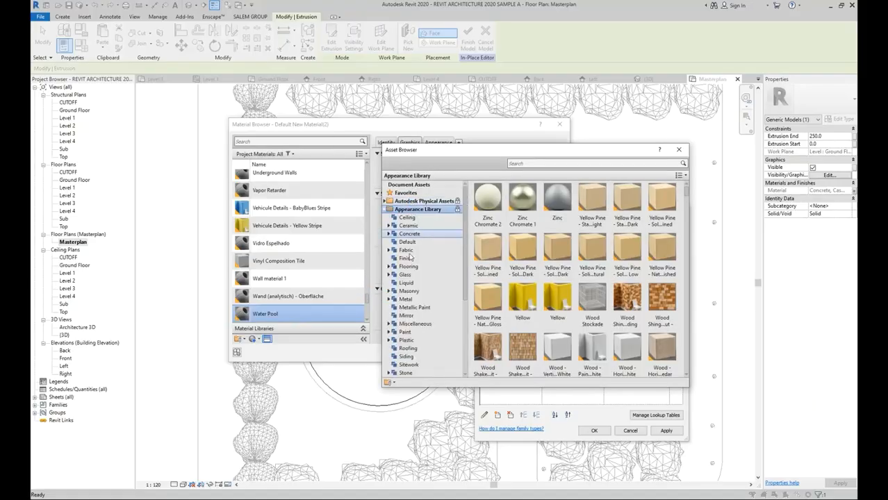
left_click(406, 282)
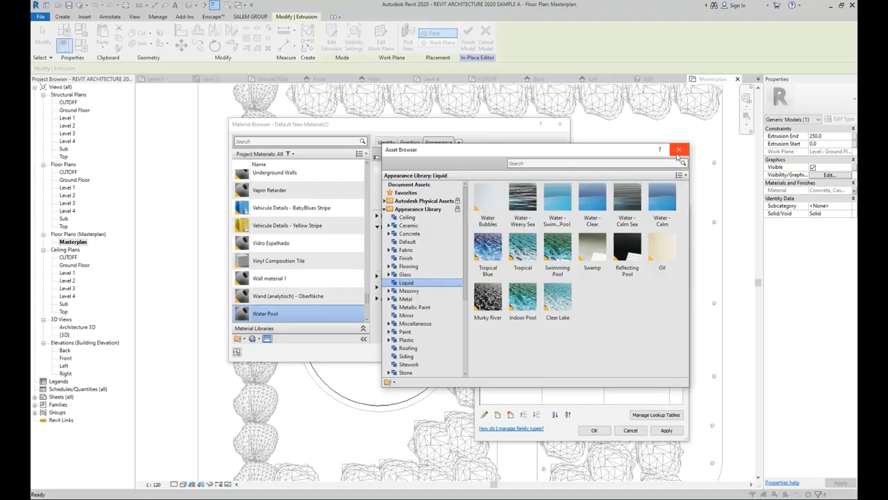
double_click(567, 271)
left_click(679, 149)
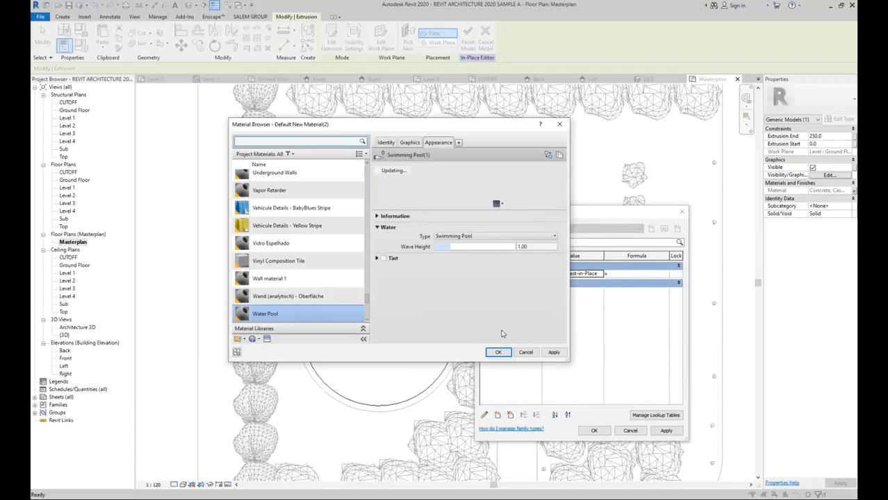
left_click(451, 247)
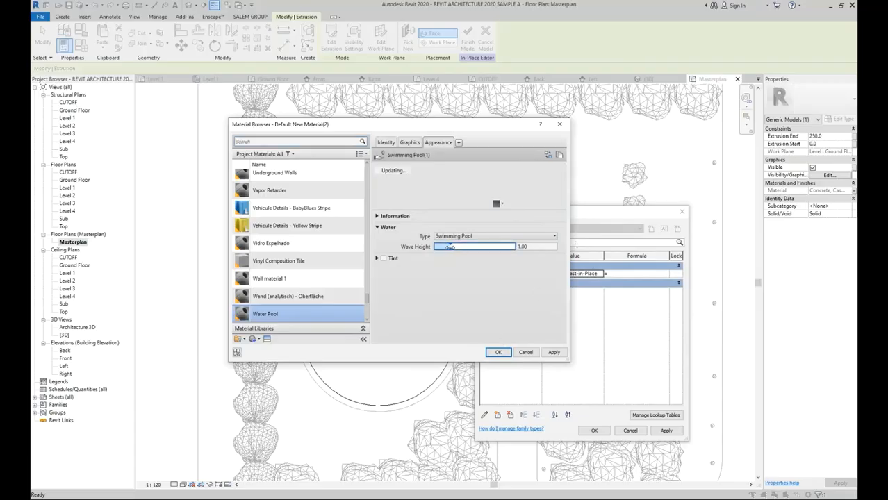
left_click(498, 352)
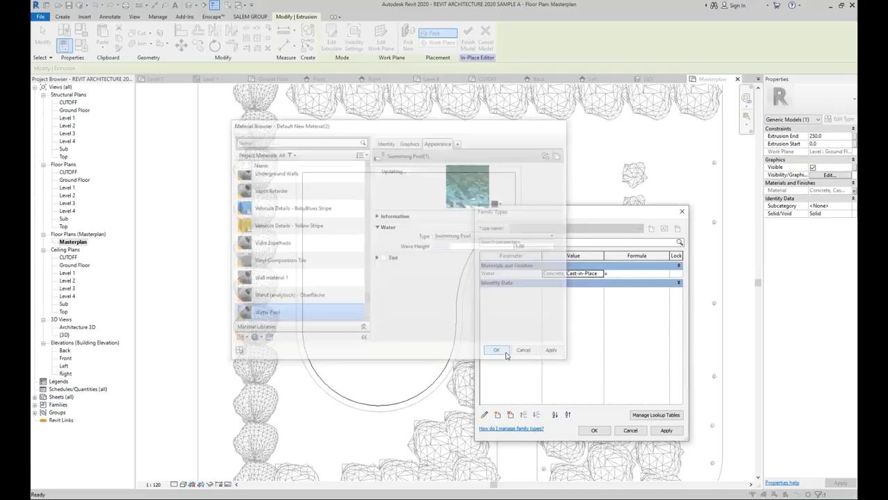
left_click(588, 431)
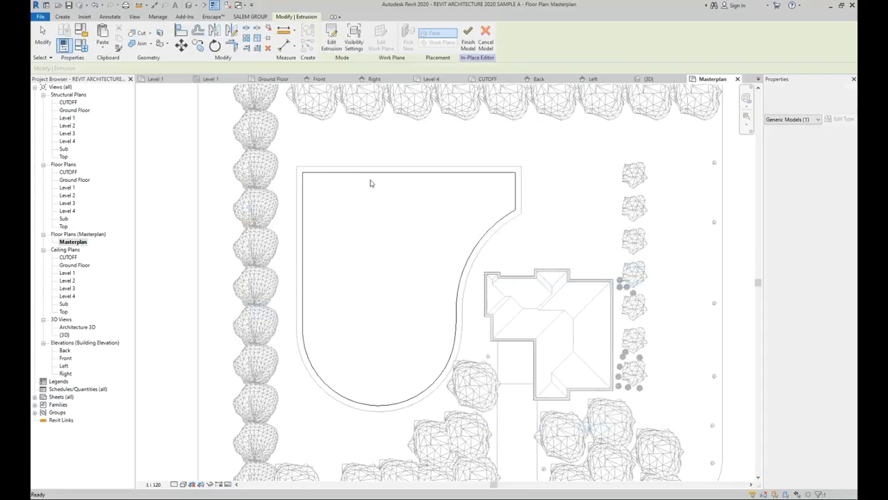
Finish the in-place water model and open the {3D} view on the pool
left_click(326, 45)
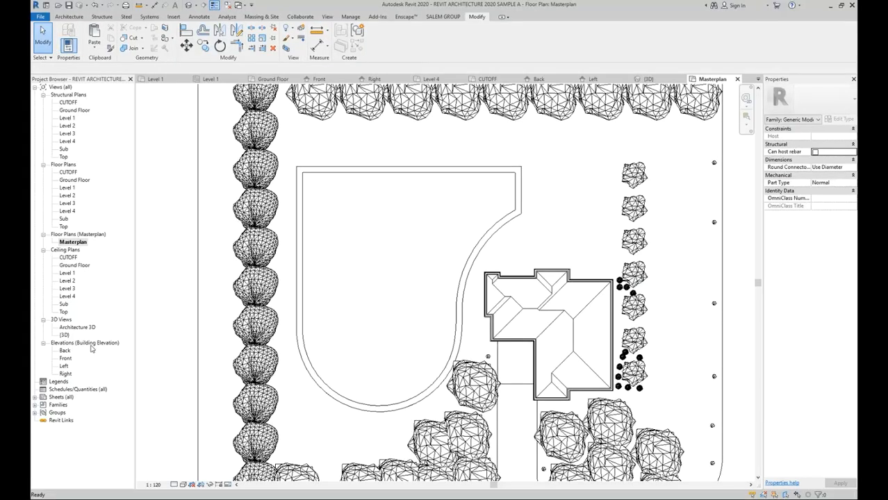
double_click(63, 335)
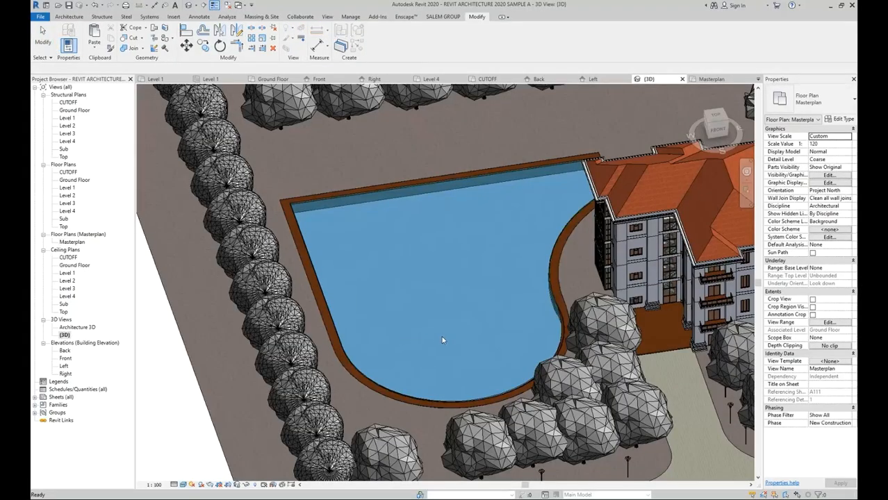
scroll(409, 256, "up", 5)
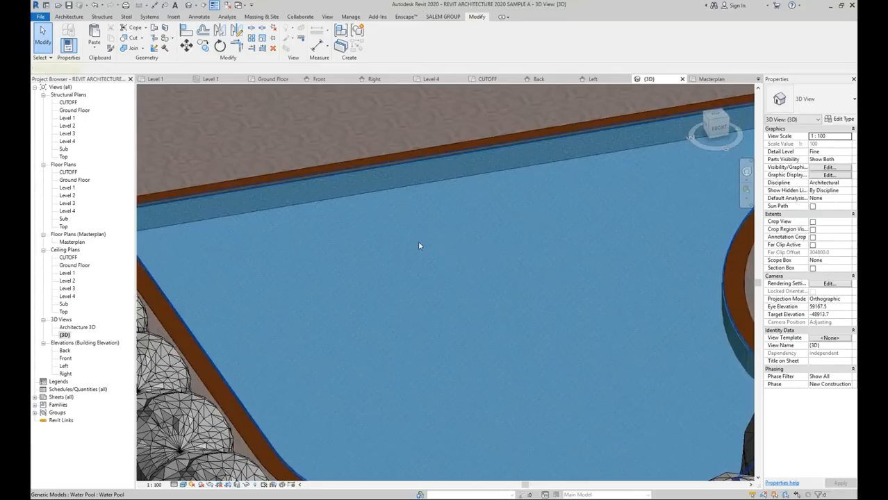
Lower the water body slightly inside the pool in the 3D view and deselect it
scroll(418, 246, "down", 2)
left_click(549, 316)
mouse_move(550, 319)
left_mouse_down()
mouse_move(550, 338)
mouse_move(550, 325)
left_mouse_up()
key("Escape")
key("Escape")
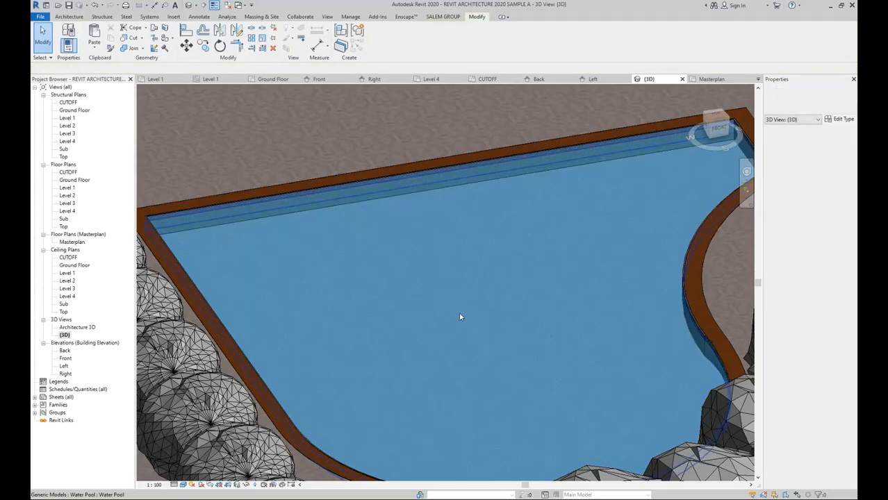
Resume Enscape live updates for the {3D} view with the pool and building framed, and switch to the Enscape rendering
scroll(458, 322, "down", 2)
middle_click_drag(520, 336, 416, 282)
scroll(438, 289, "down", 2)
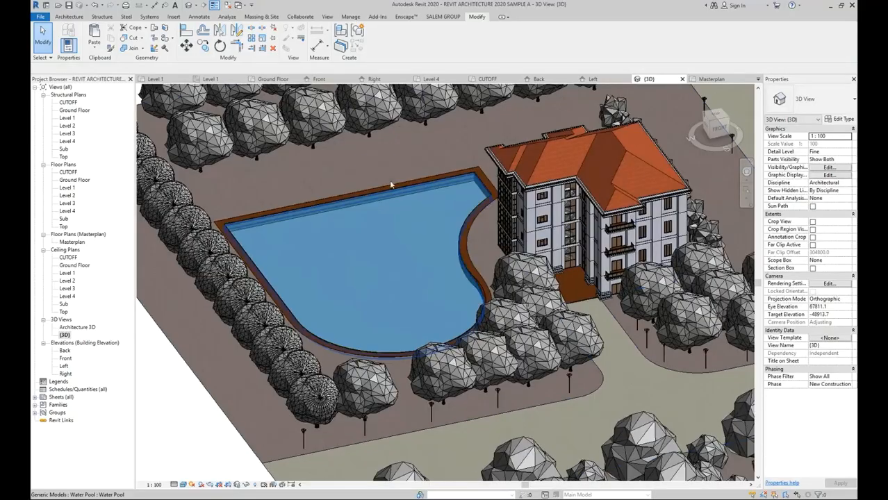
left_click(403, 17)
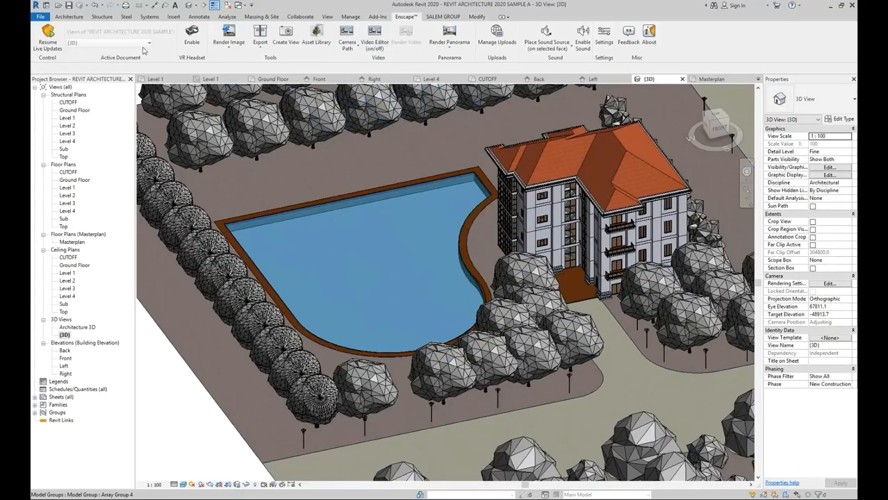
left_click(50, 46)
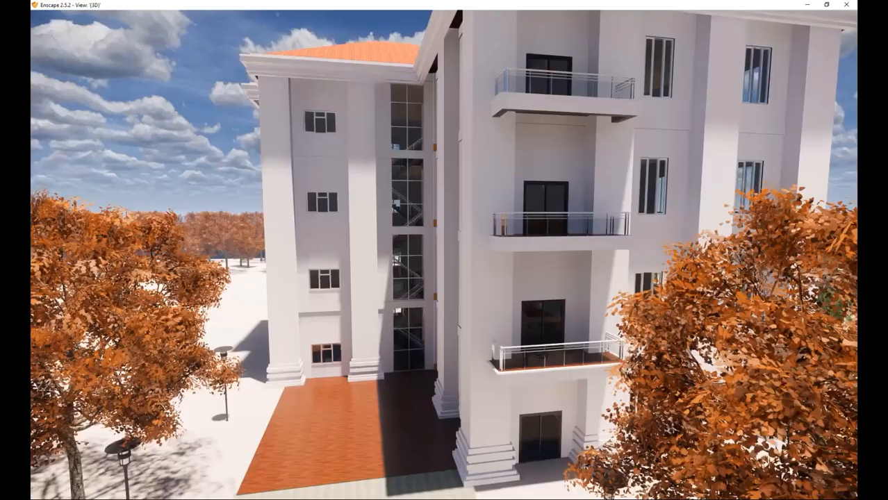
Walk through the Enscape rendering to examine the pool's water, tiled walls and border from around the building
left_click_drag(440, 400, 514, 347)
key("w")
key("w")
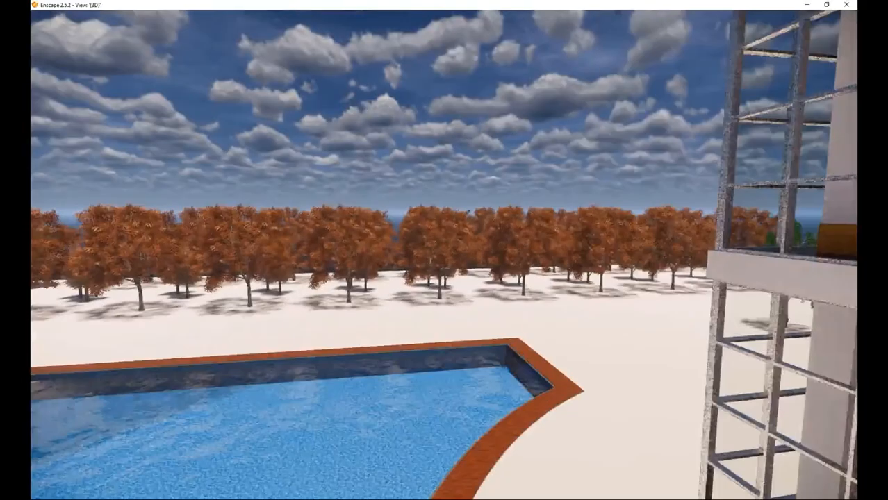
left_click_drag(439, 349, 355, 375)
key("w")
key("w")
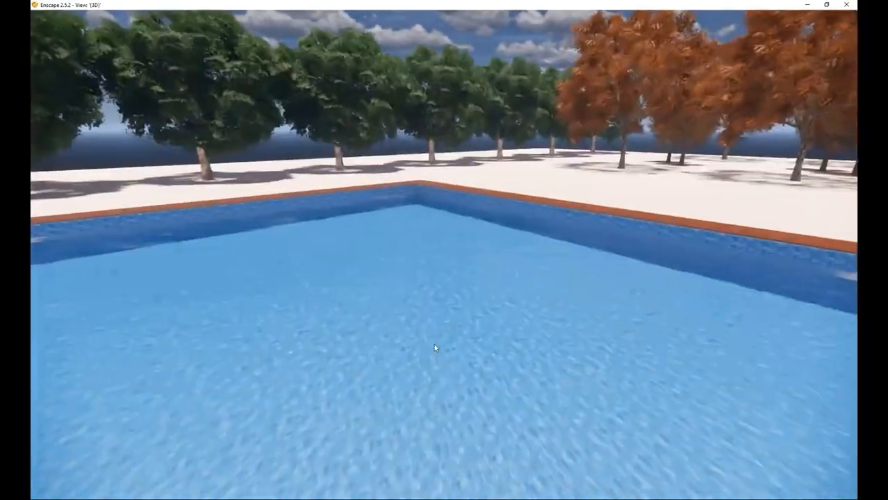
left_click_drag(434, 344, 415, 368)
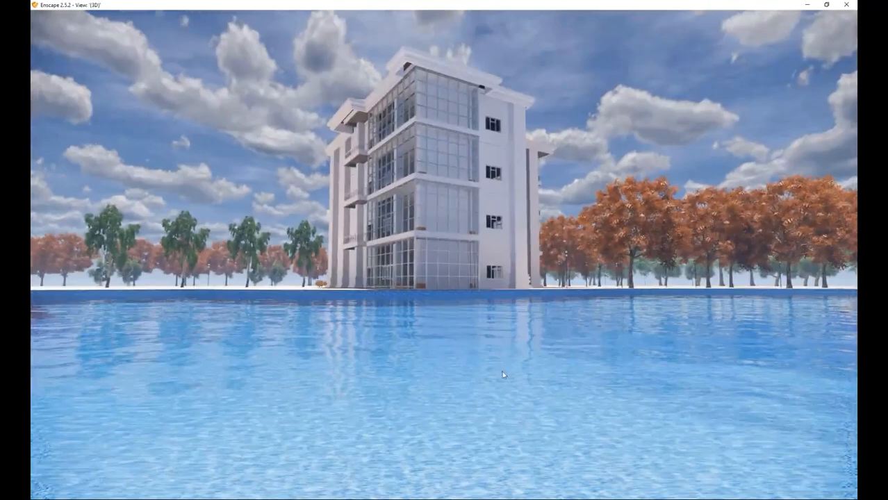
Shift the Enscape time of day to about 07:12 and resize the rendering as a floating window over the model
left_click_drag(456, 5, 447, 118)
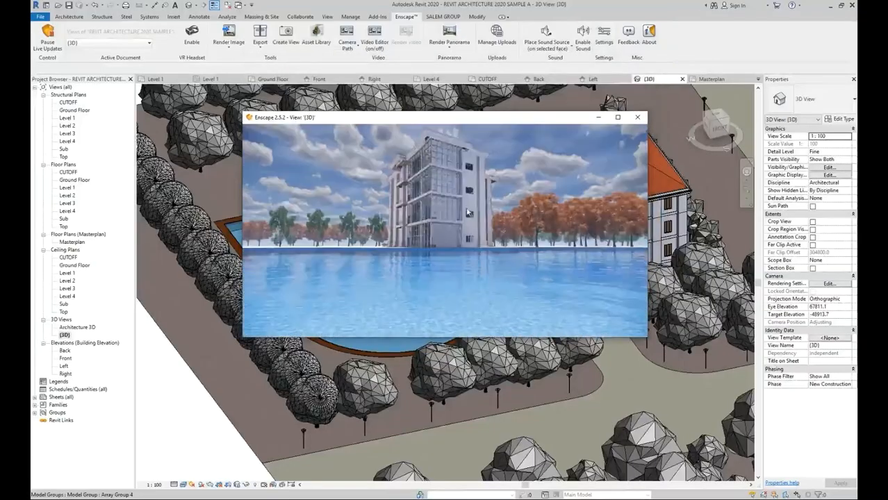
right_click_drag(528, 265, 371, 264, "shift")
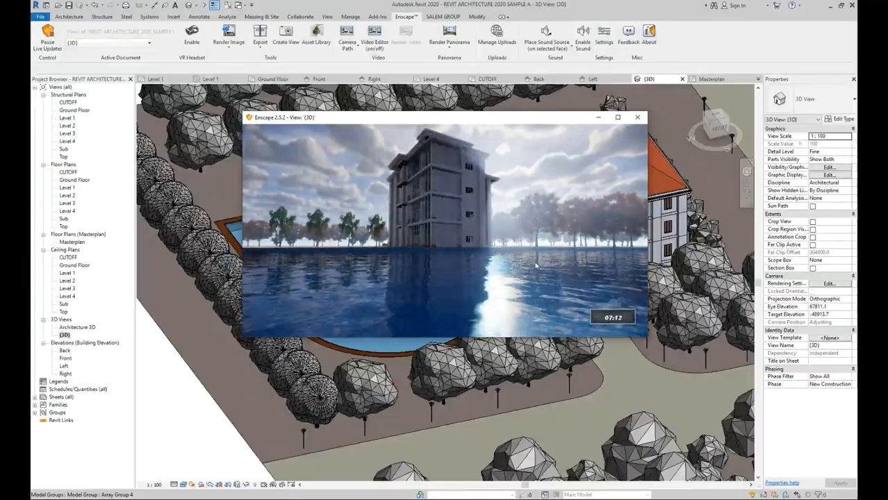
left_click_drag(524, 122, 530, 146)
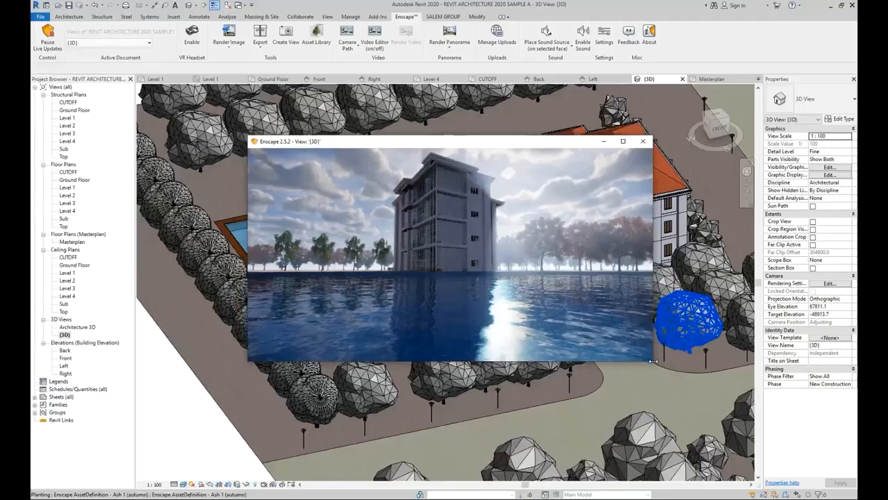
left_click_drag(651, 360, 711, 426)
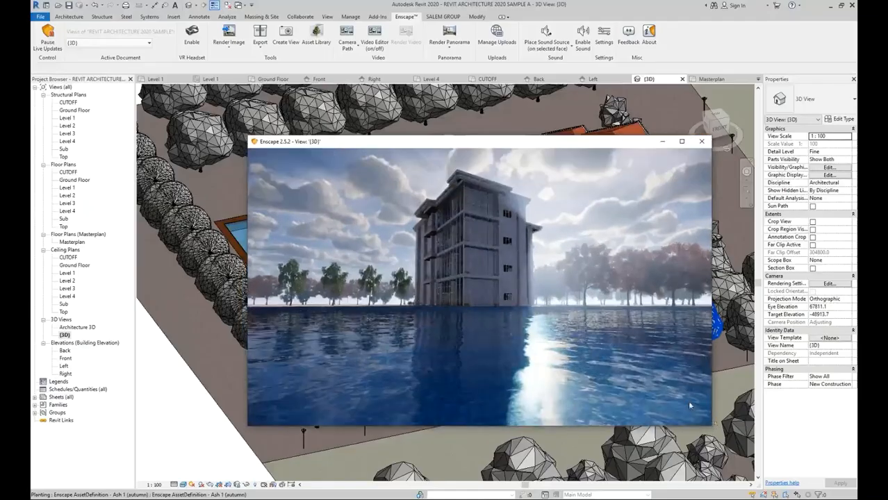
mouse_move(604, 346)
left_mouse_down()
mouse_move(593, 353)
mouse_move(604, 344)
left_mouse_up()
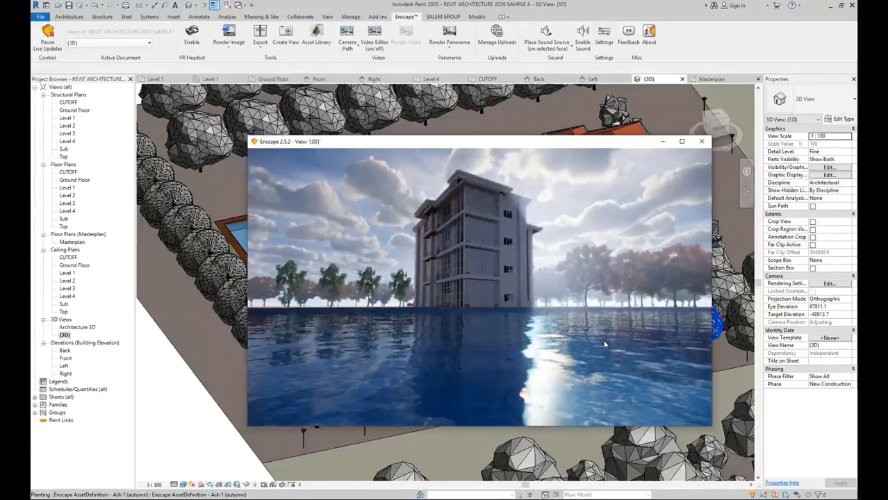